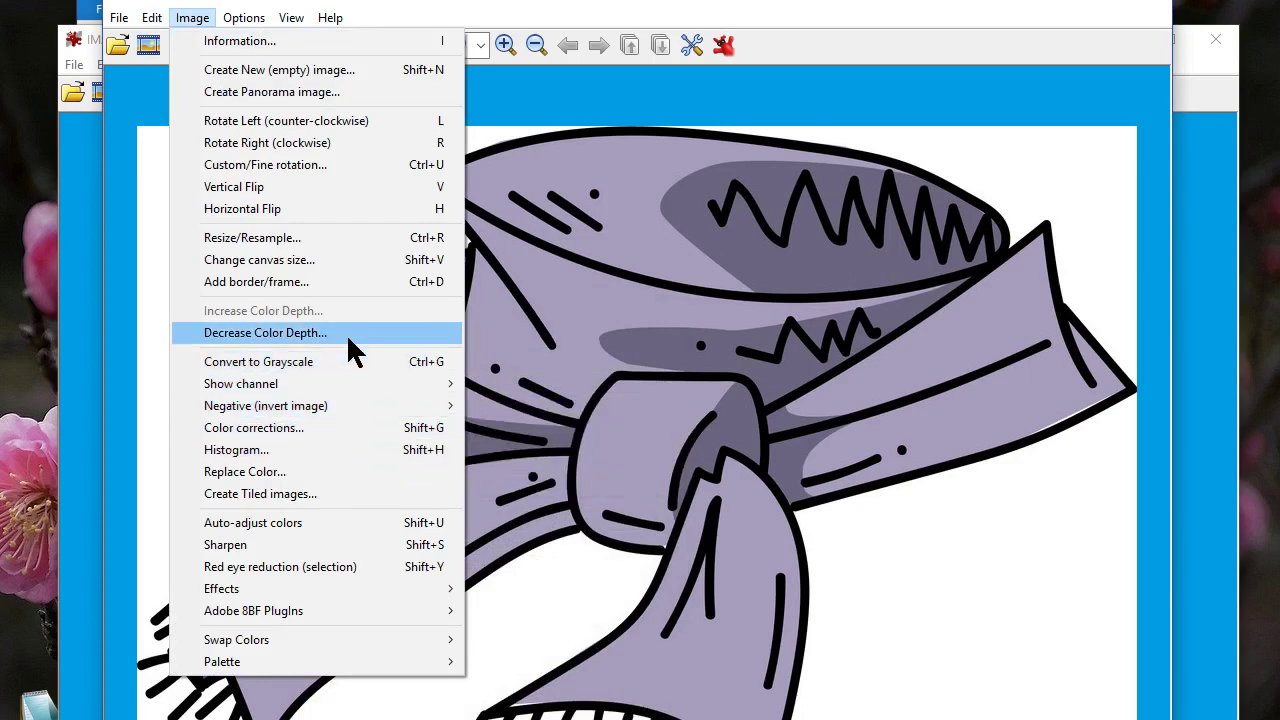
Reduce the scarf drawing's color depth to 16 colors (4 BPP) and check its number of unique colors in the image properties
click(350, 334)
click(400, 516)
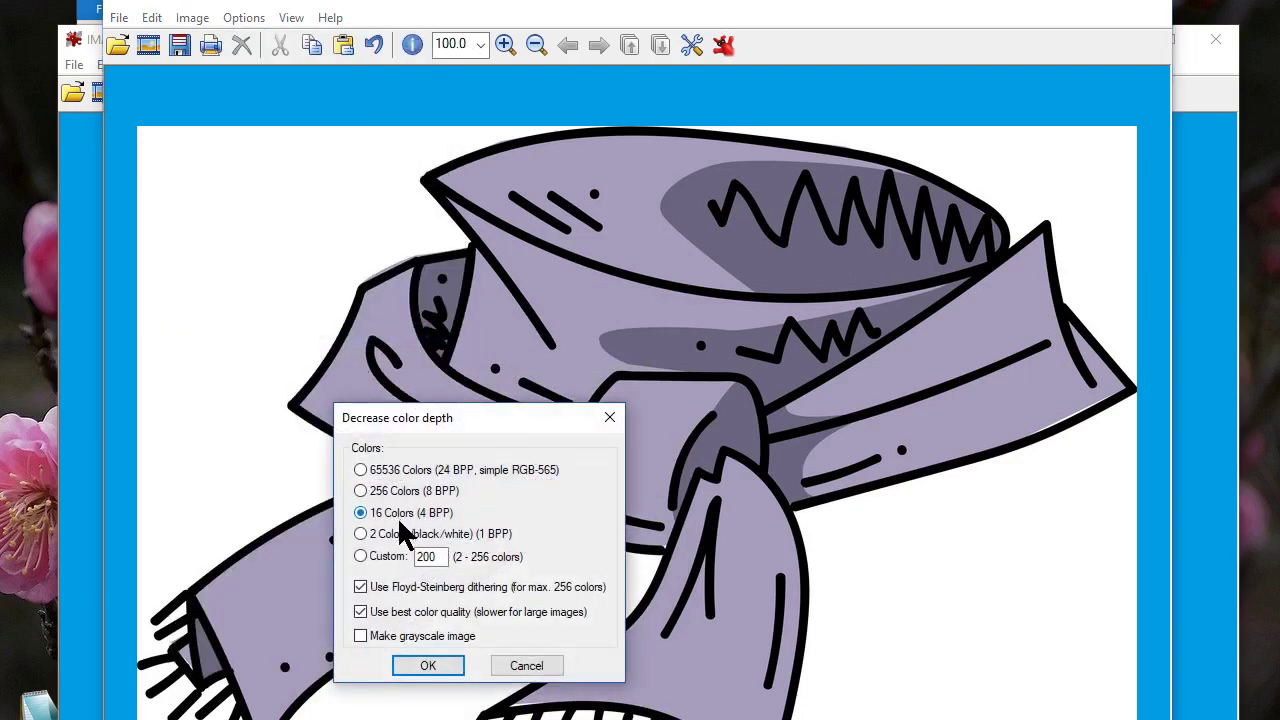
click(427, 667)
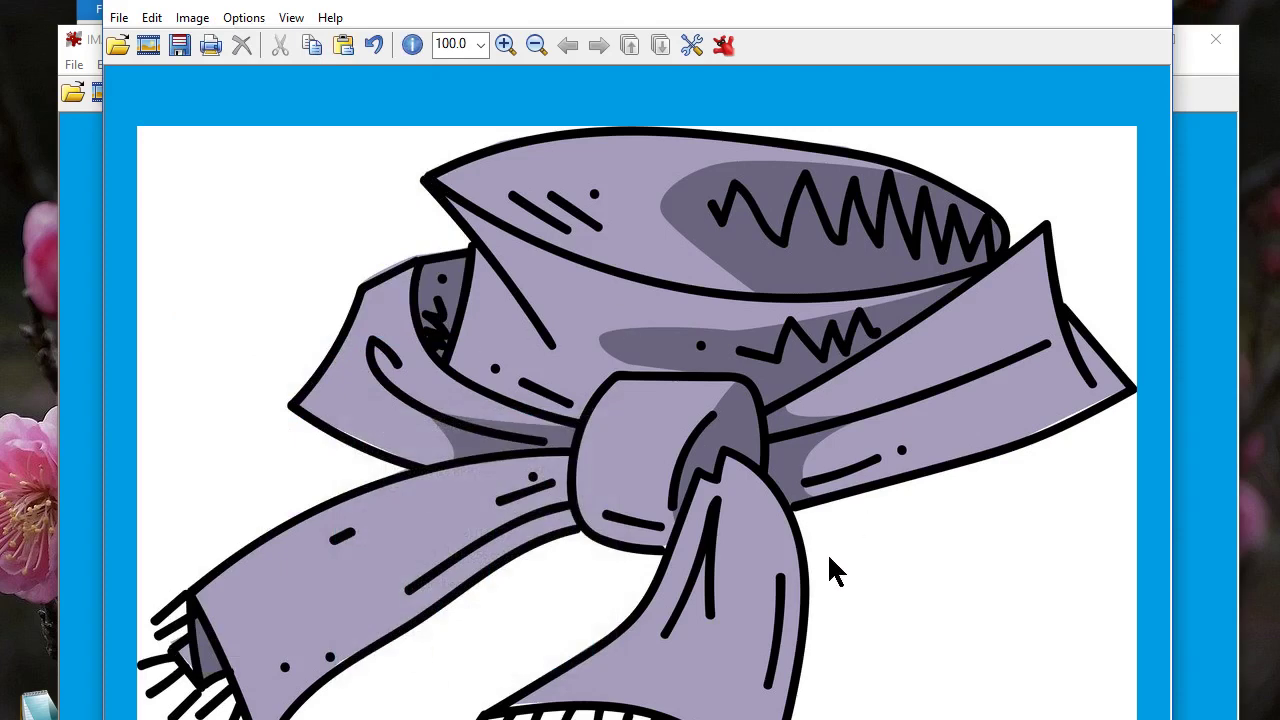
click(412, 45)
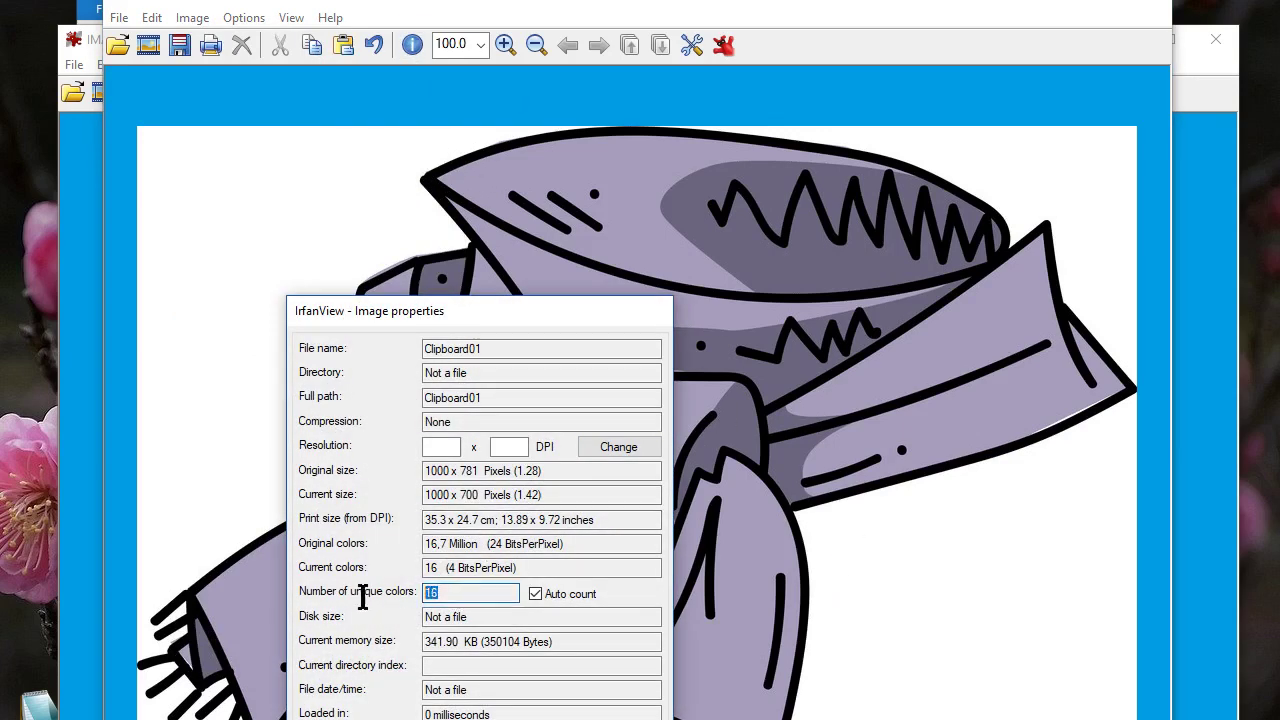
key(Escape)
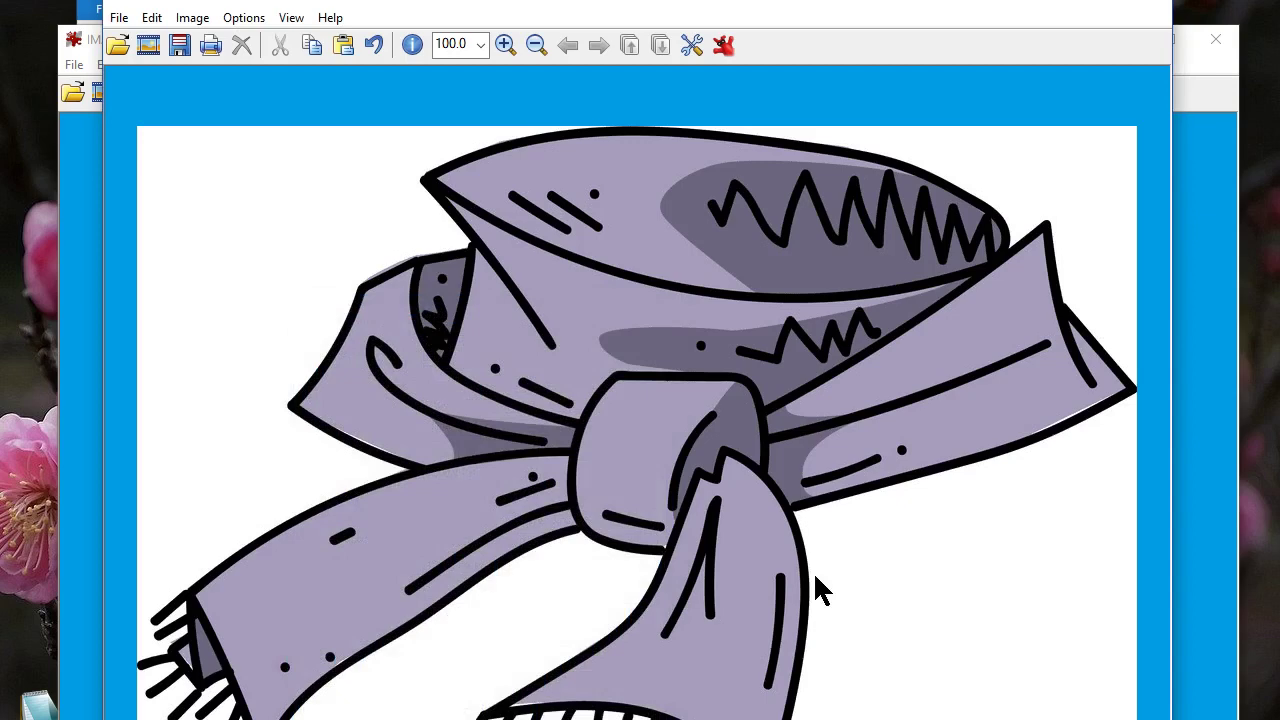
Try to save the scarf drawing in PNG - Portable Network Graphics format and close its window
click(118, 18)
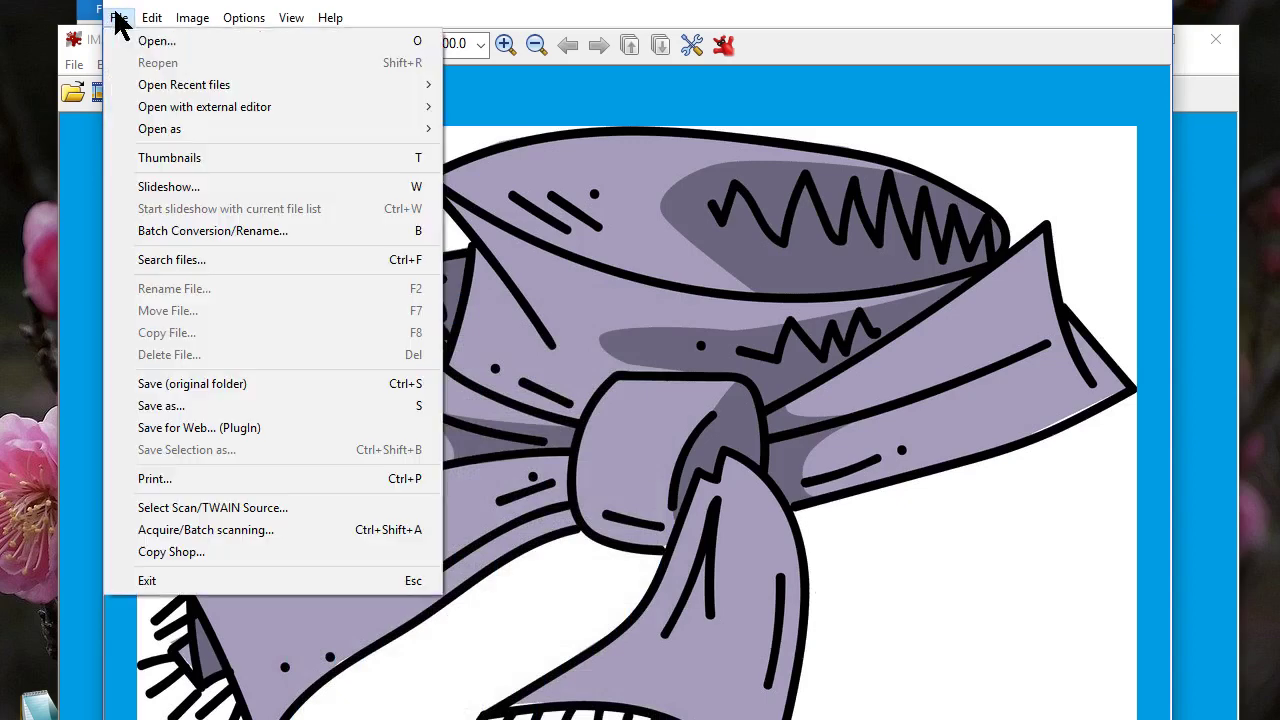
click(243, 406)
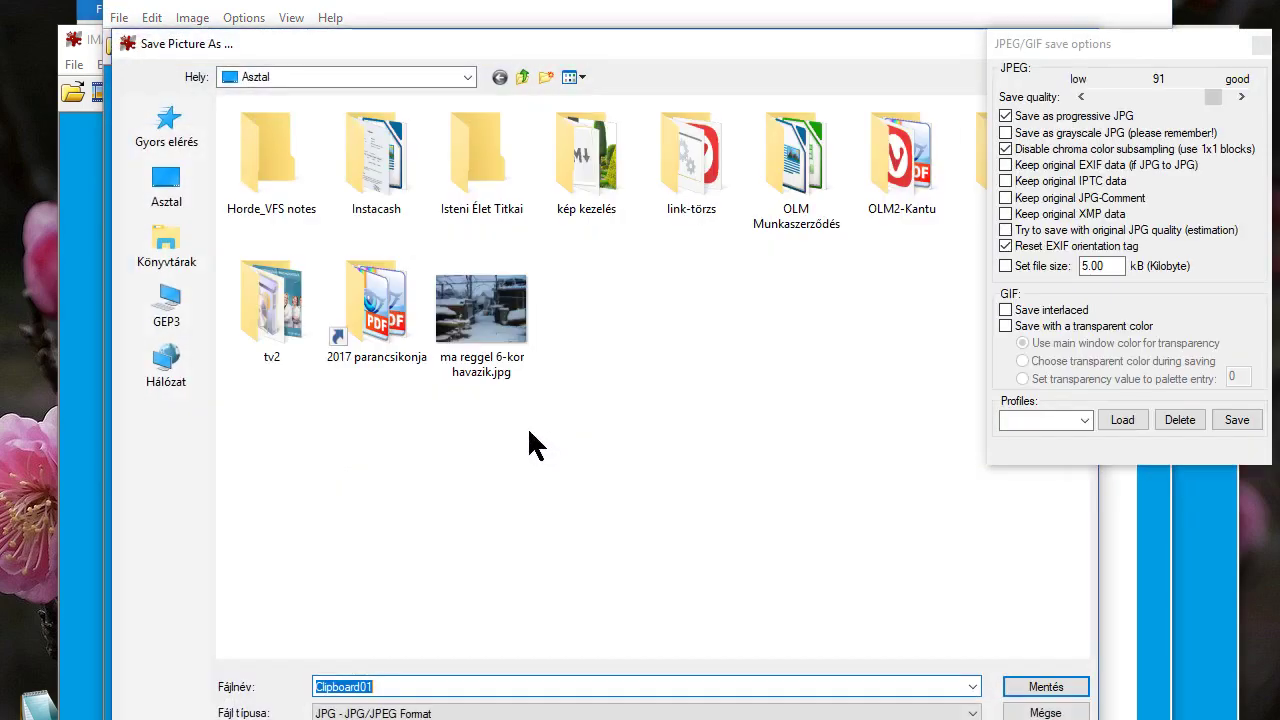
click(520, 713)
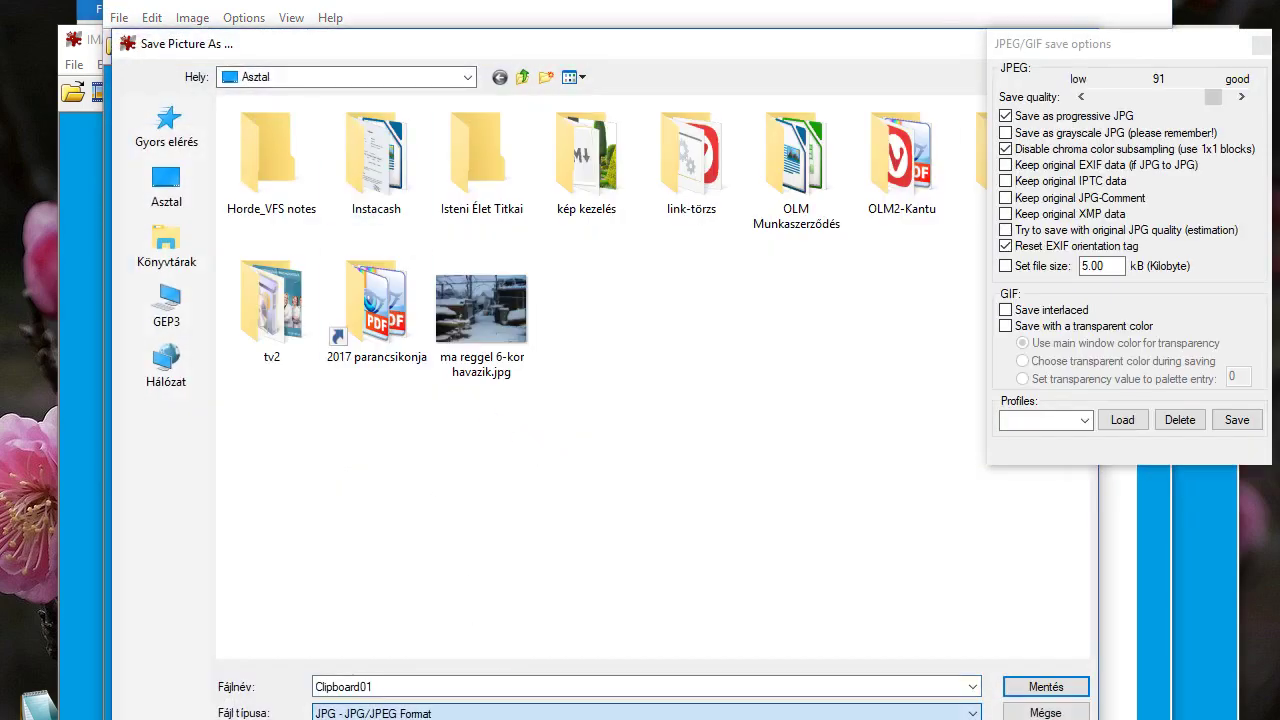
key(p)
key(n)
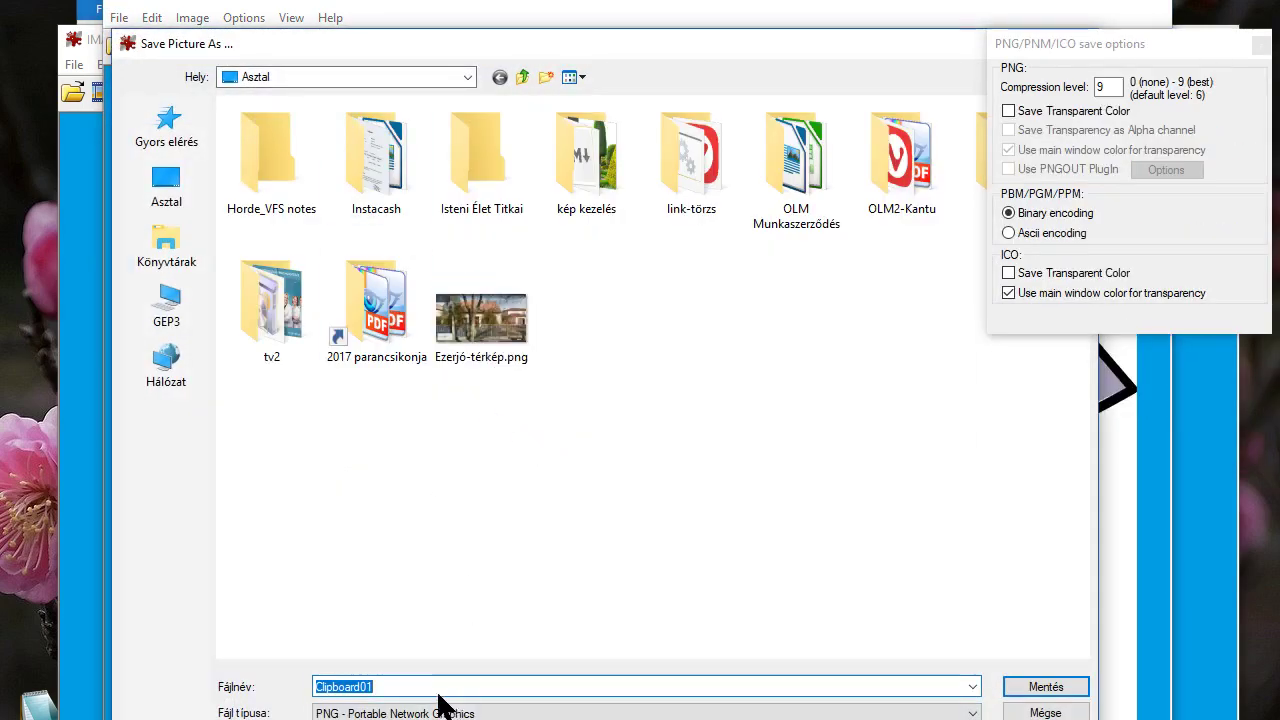
click(435, 687)
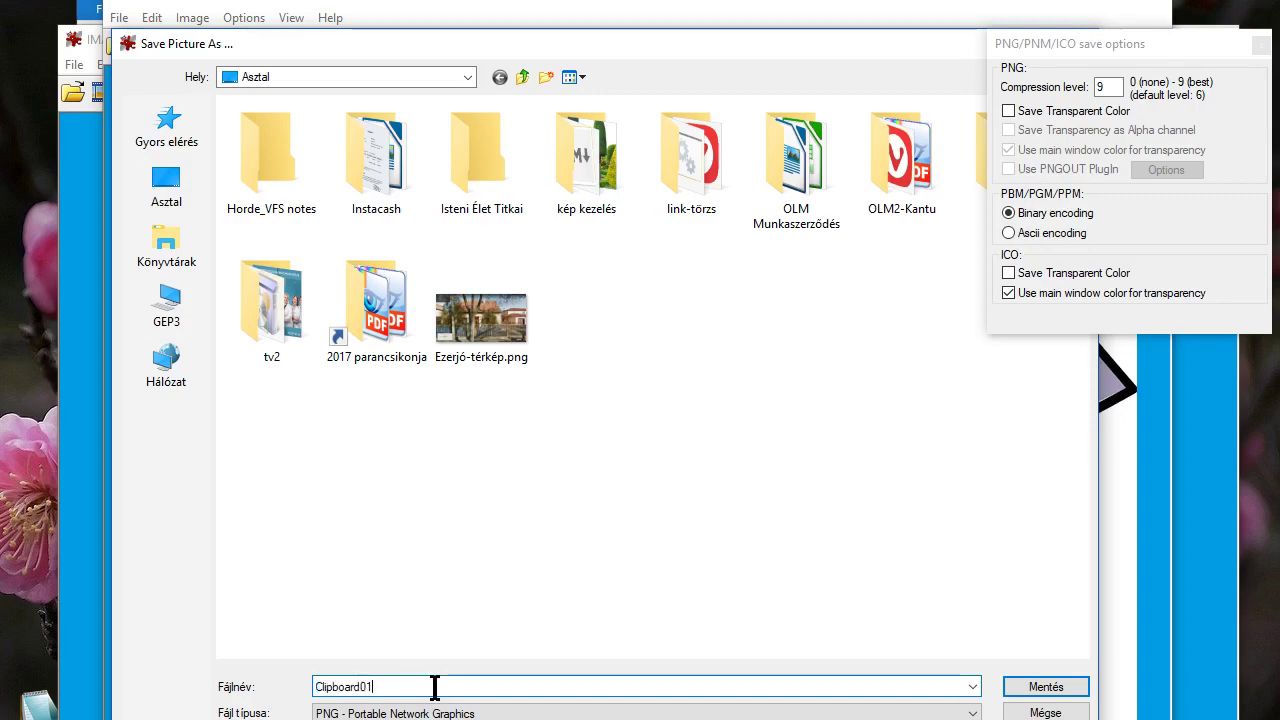
click(1020, 690)
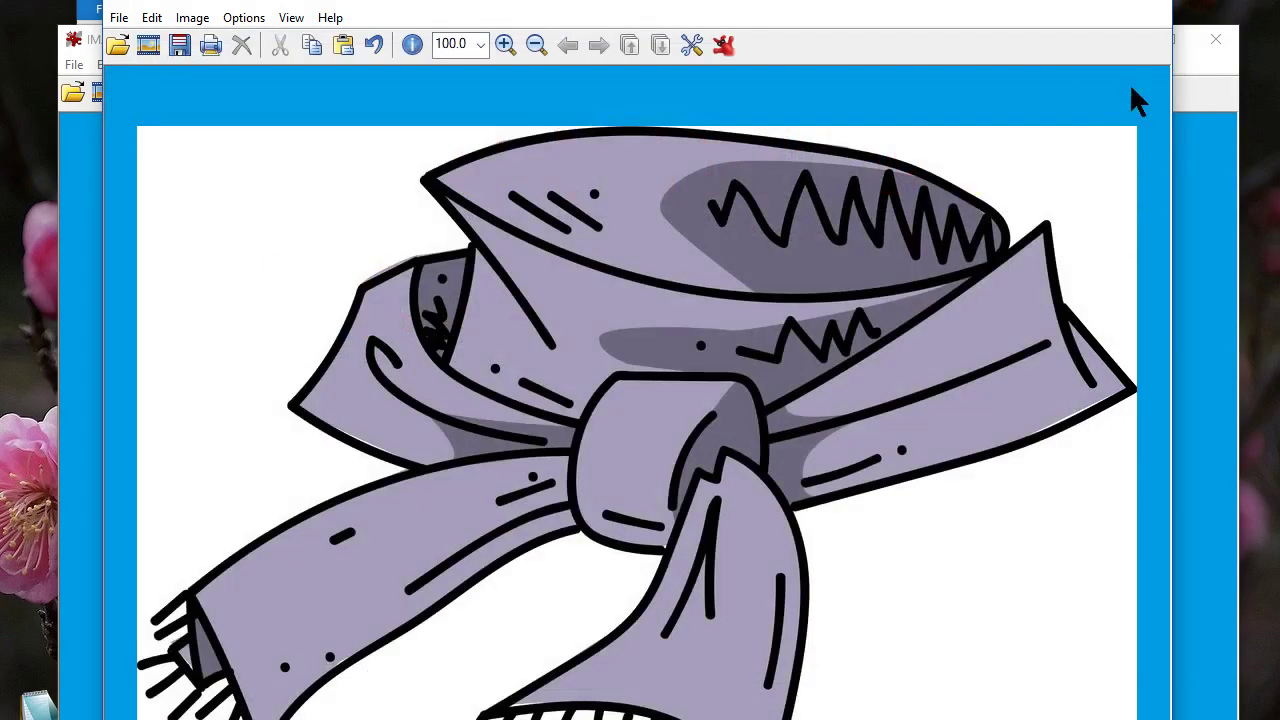
key(Escape)
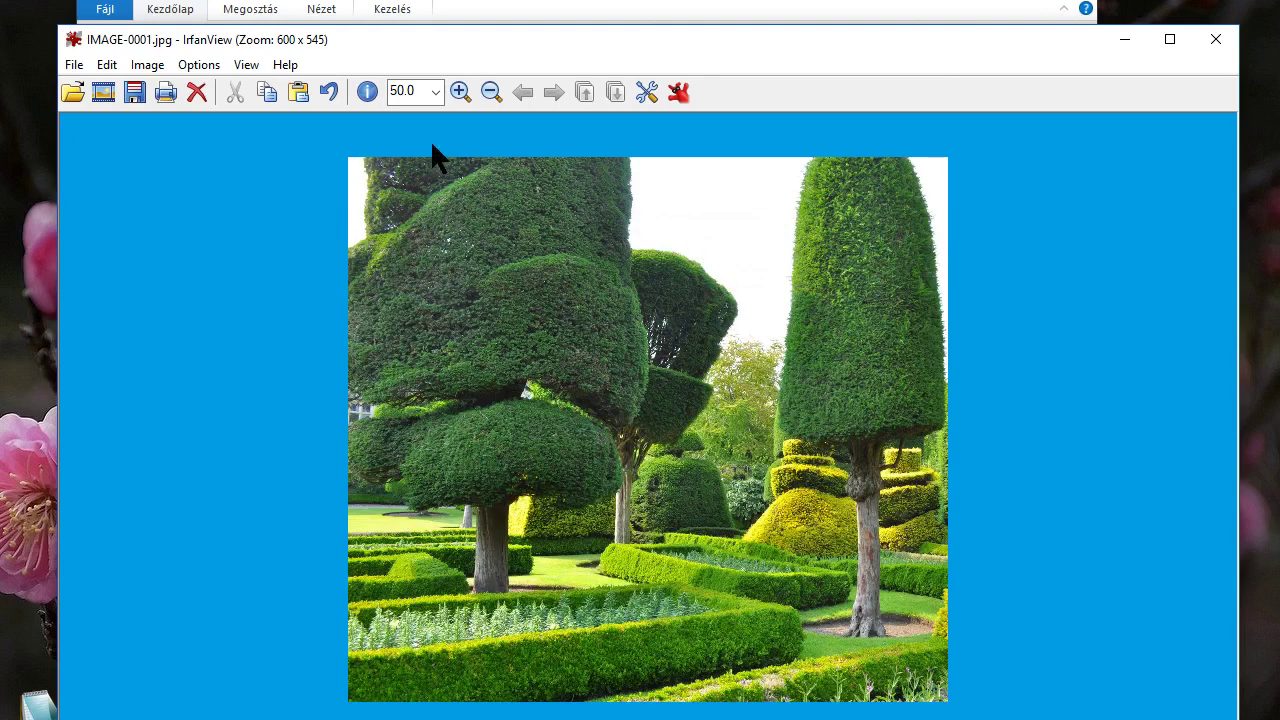
Check the number of unique colors in the image properties of IMAGE-0001.jpg
click(358, 100)
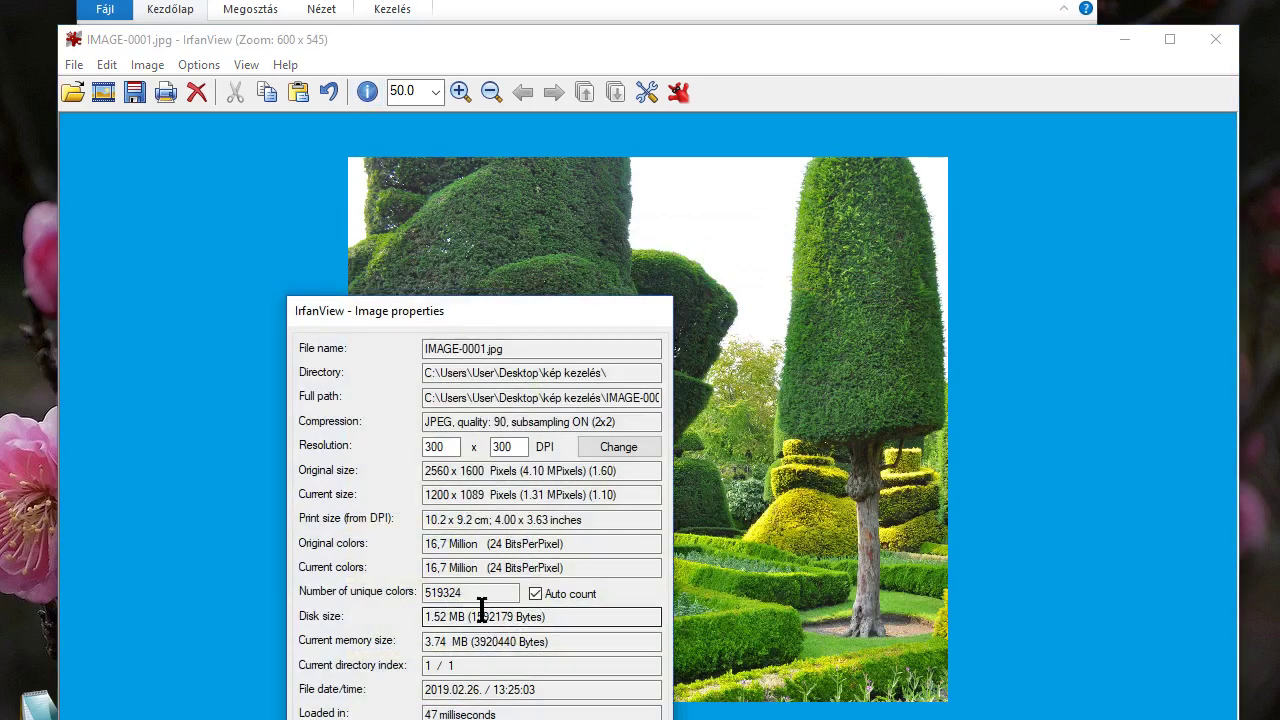
drag(481, 592, 391, 594)
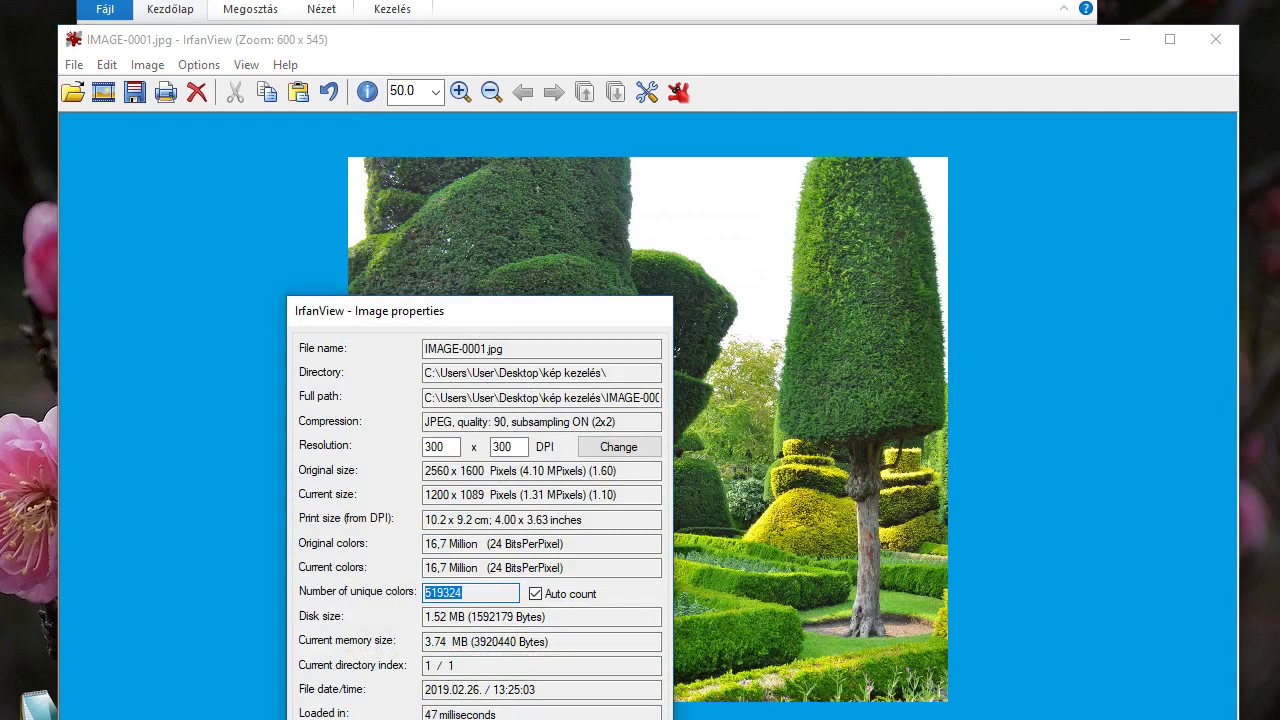
key(Return)
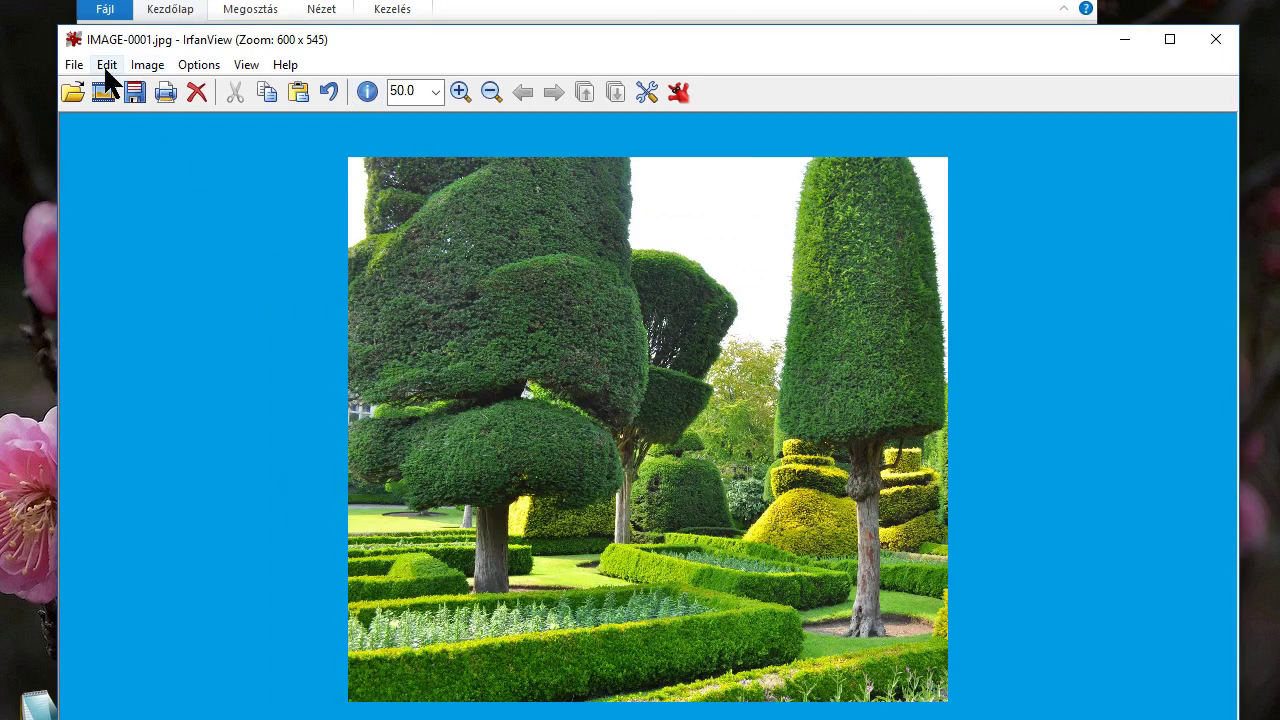
Save the garden photo at JPEG quality 100 as zöld-fák-és-egy-sárga-fa.jpg in the kép kezelés folder and close the image viewer
click(64, 65)
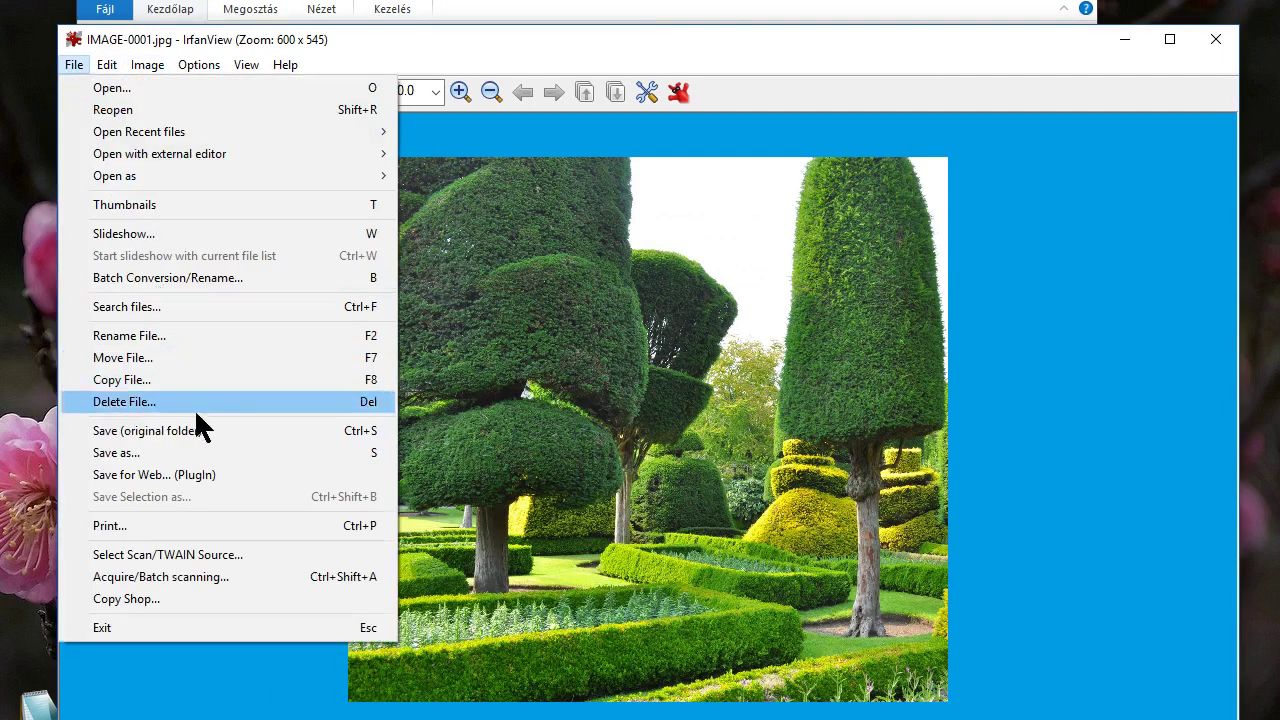
click(212, 450)
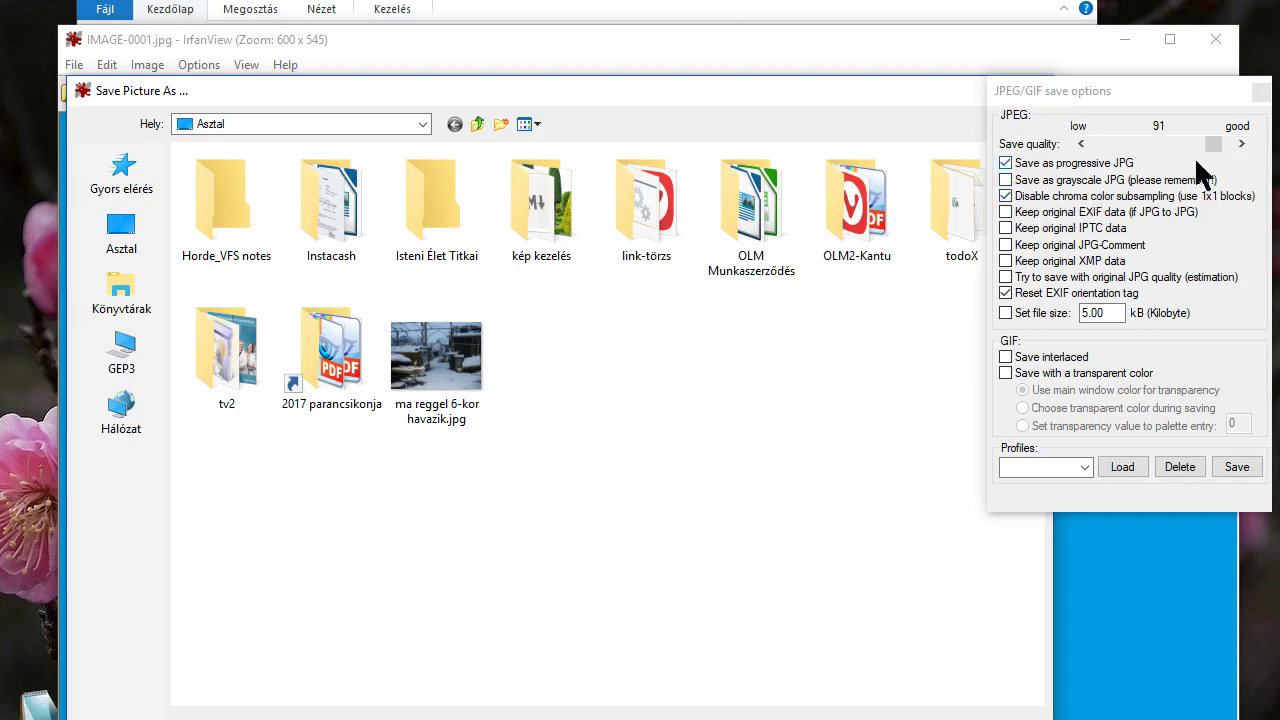
drag(1213, 142, 1236, 144)
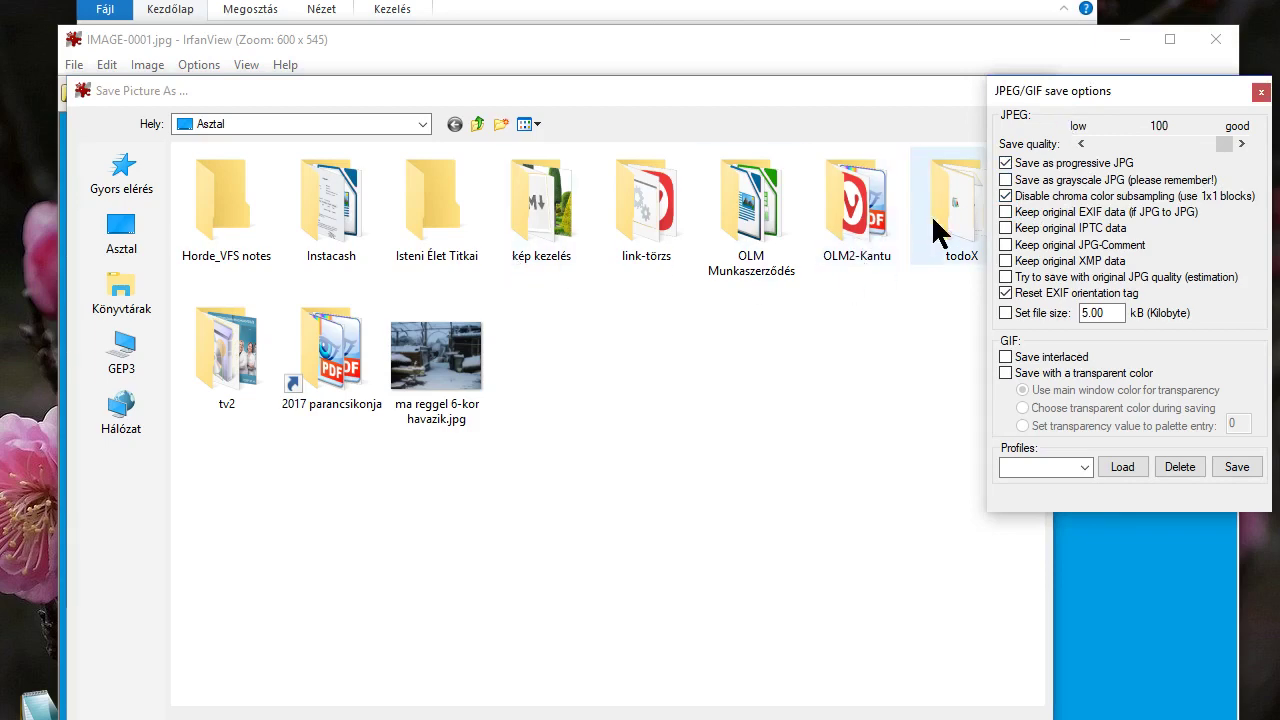
double_click(524, 220)
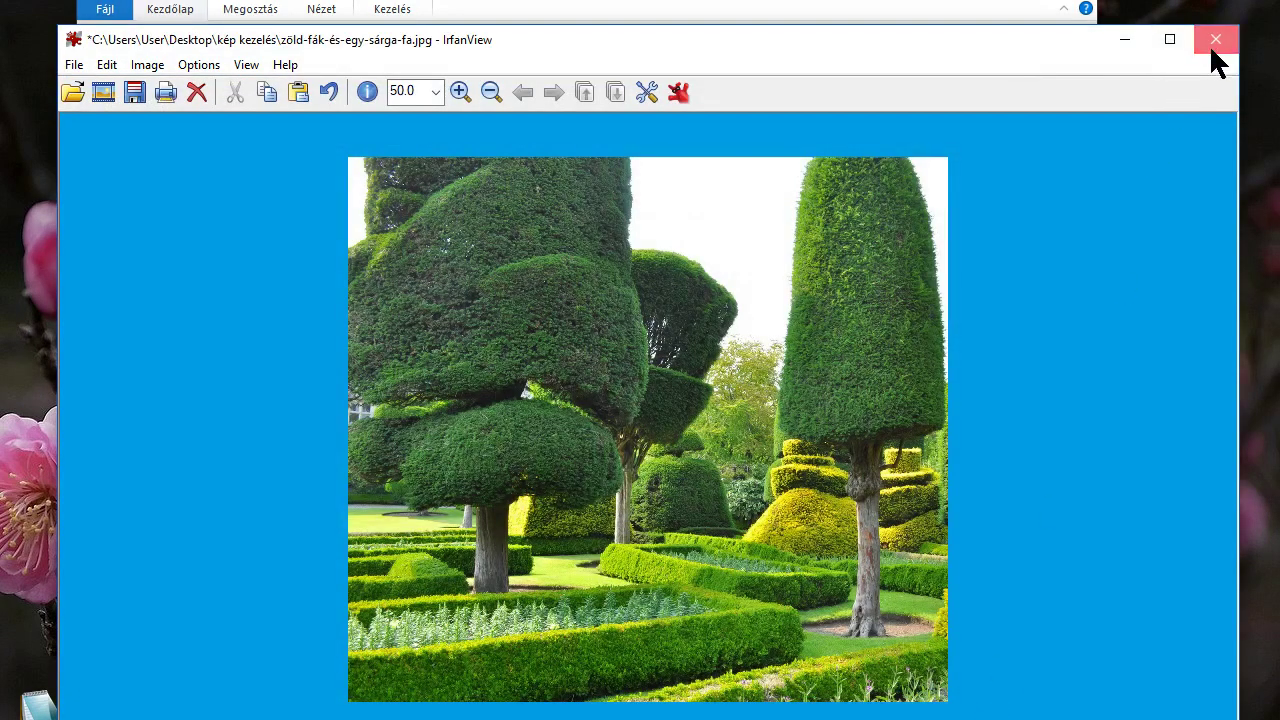
click(1212, 41)
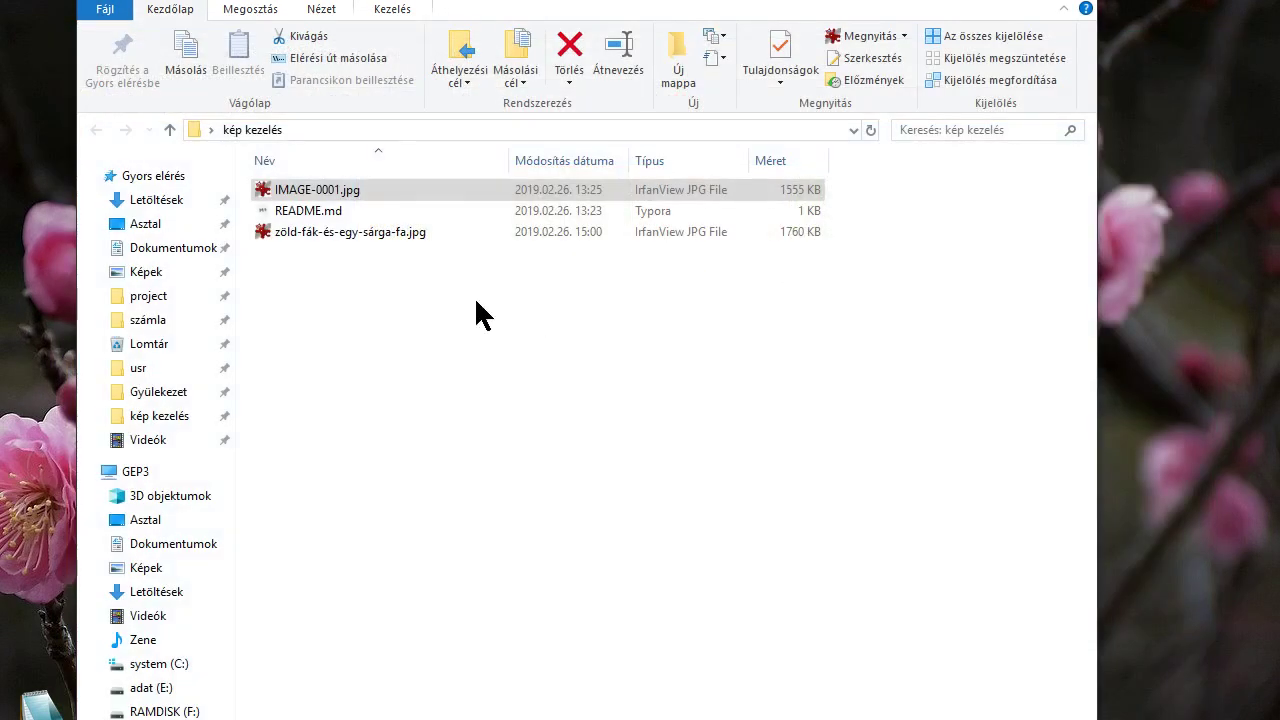
Compare the file sizes of IMAGE-0001.jpg and zöld-fák-és-egy-sárga-fa.jpg in the kép kezelés folder
click(309, 229)
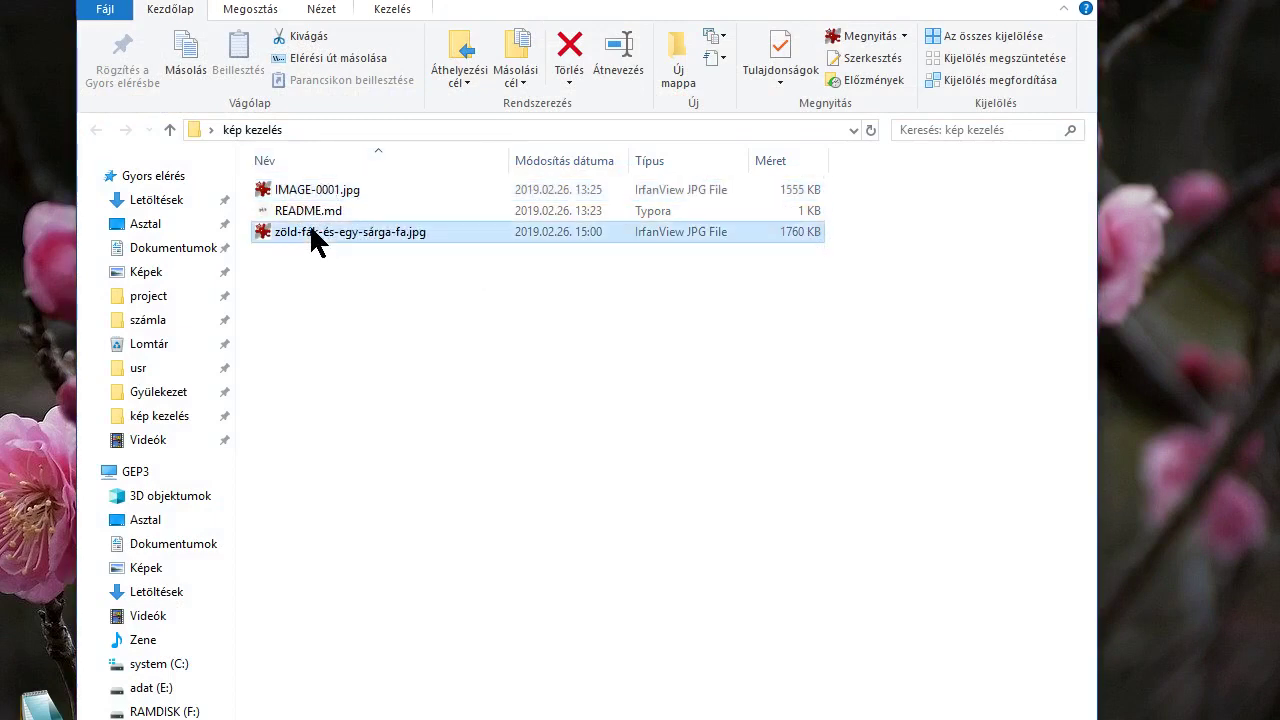
click(800, 192)
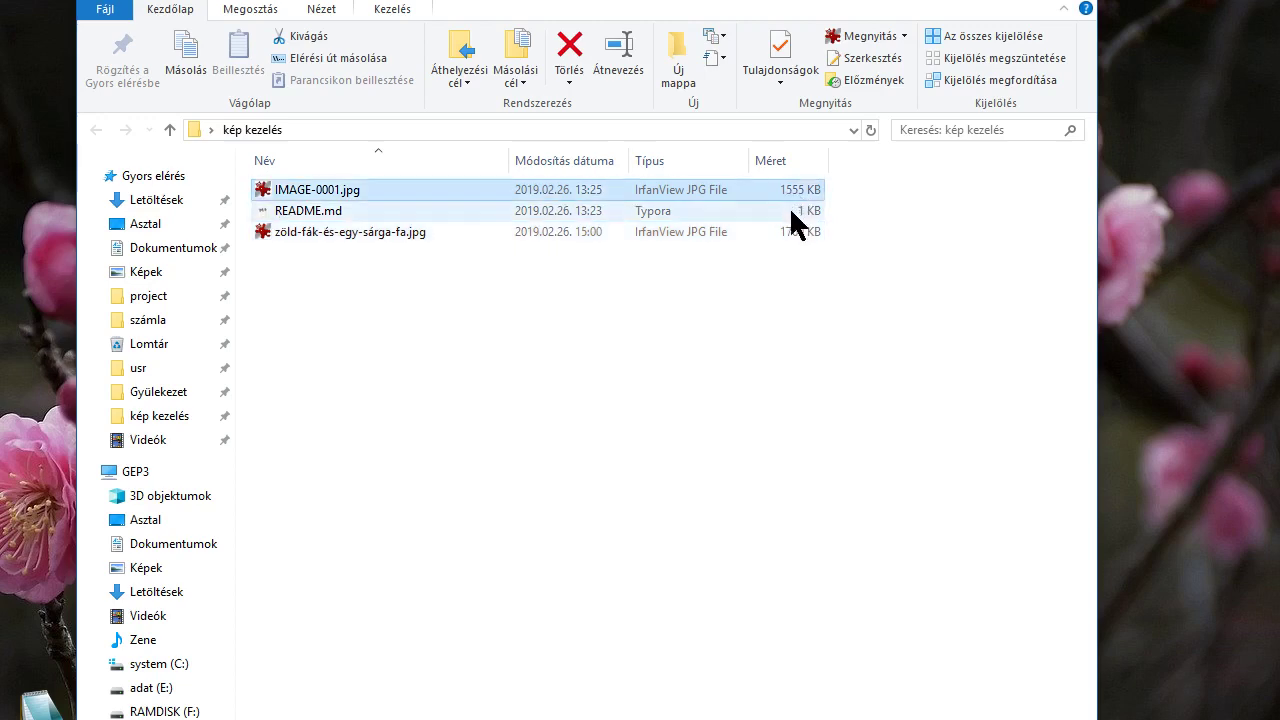
click(790, 236)
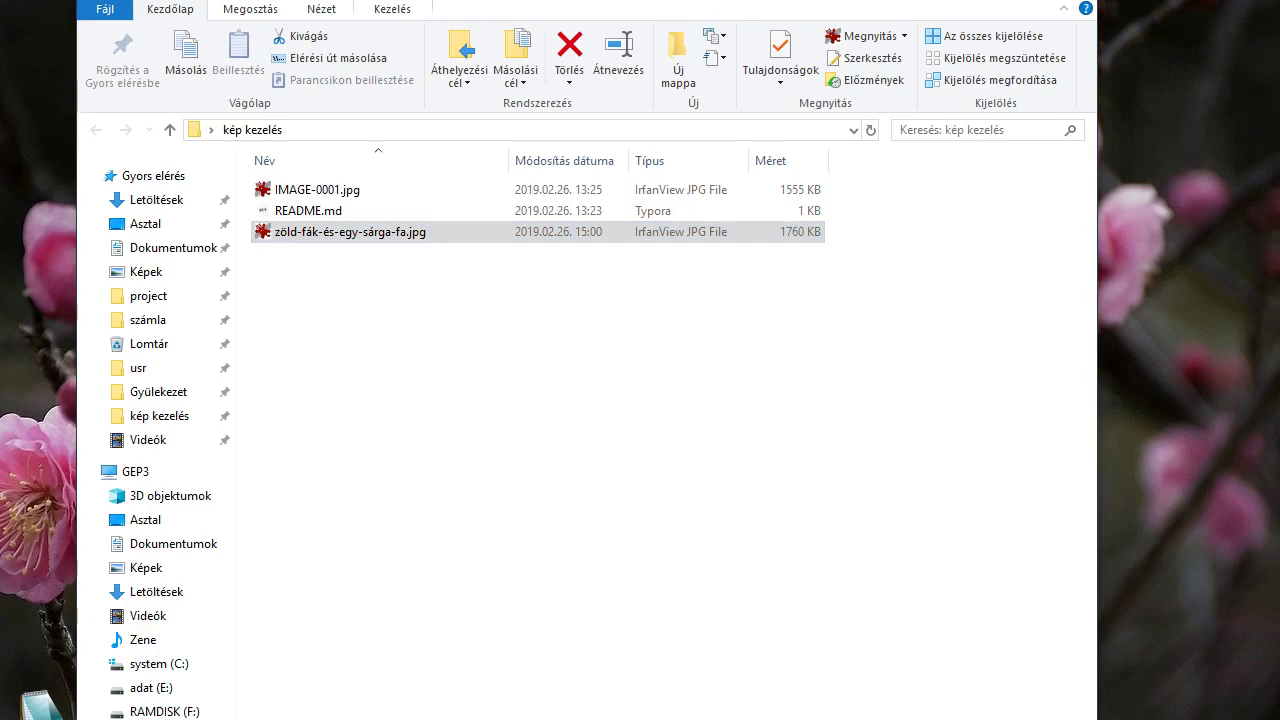
Switch to the imageoptim.com/online page in Firefox and set the color quality to Sharp (larger file)
key(alt+Tab)
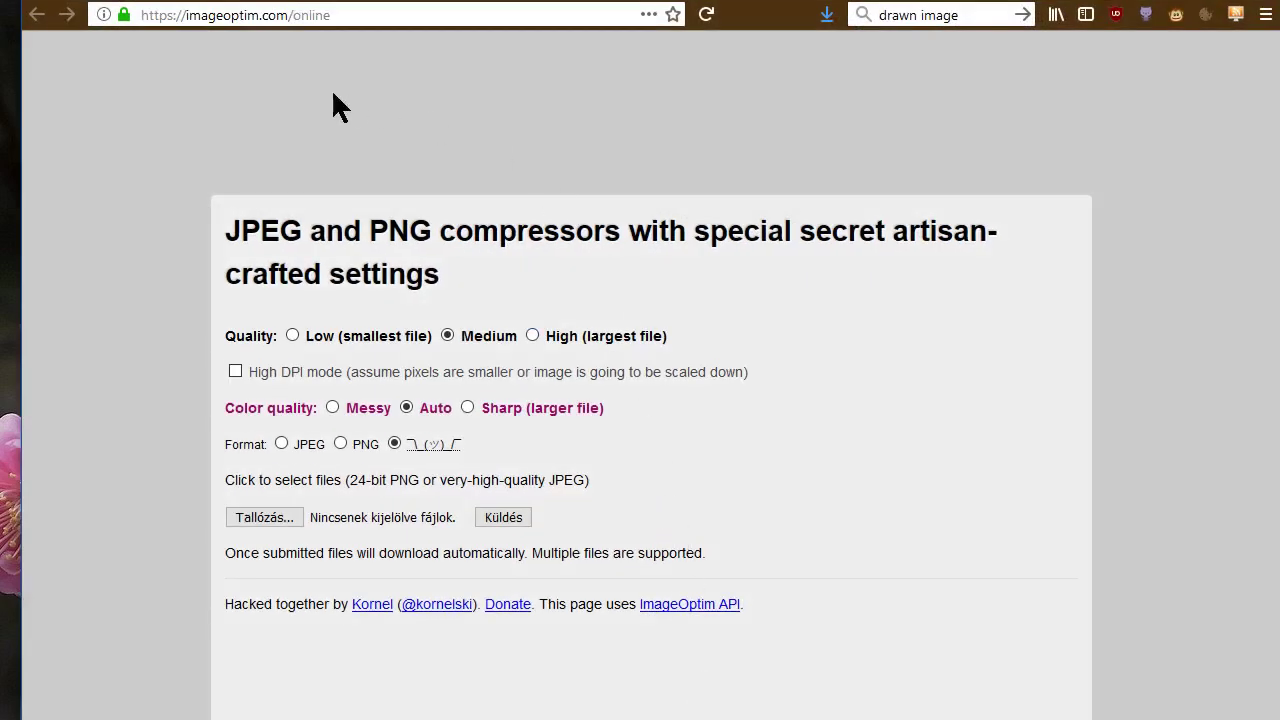
click(228, 24)
click(240, 15)
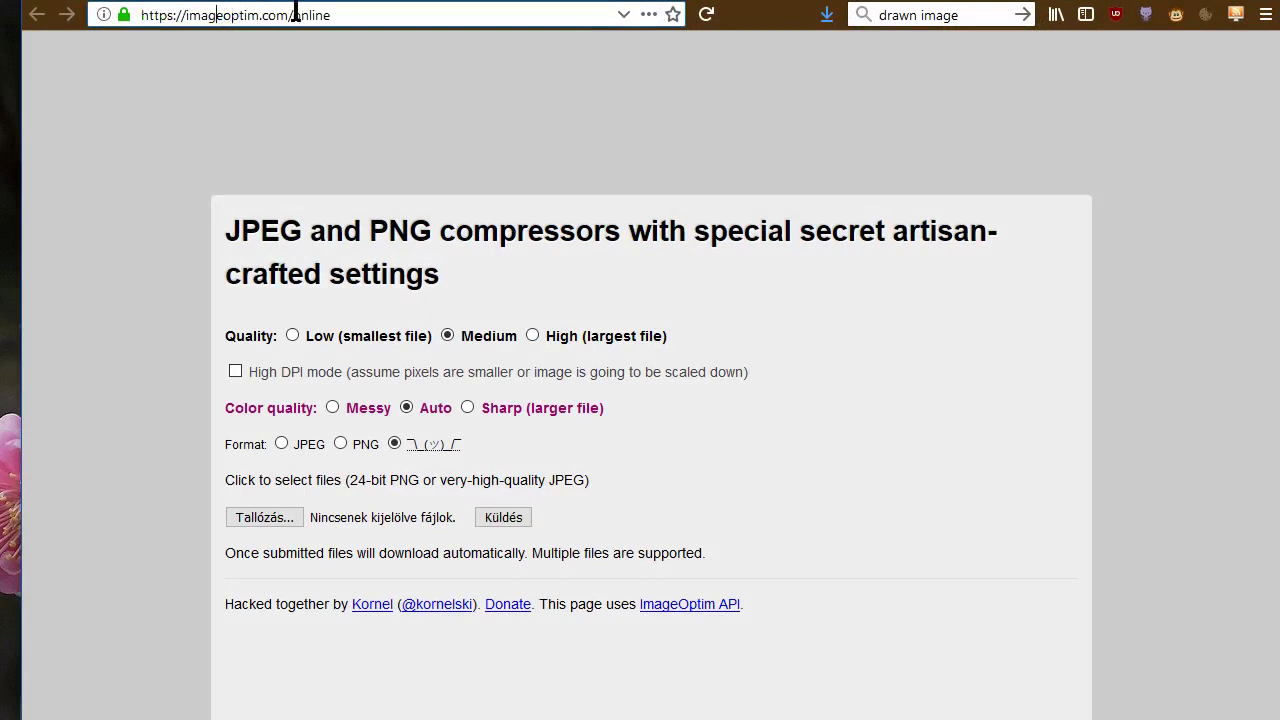
drag(289, 15, 336, 15)
click(336, 15)
click(467, 408)
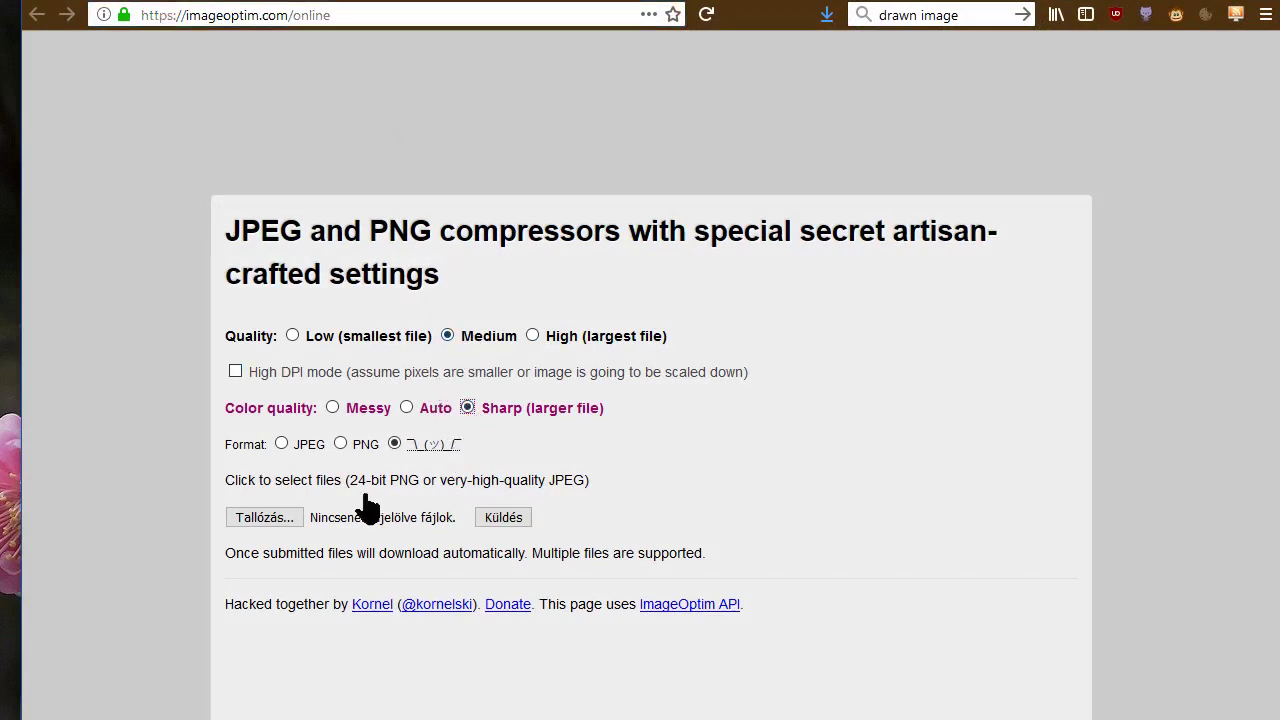
Submit zöld-fák-és-egy-sárga-fa.jpg from the kép kezelés folder for compression and save the returned JPG file
click(289, 517)
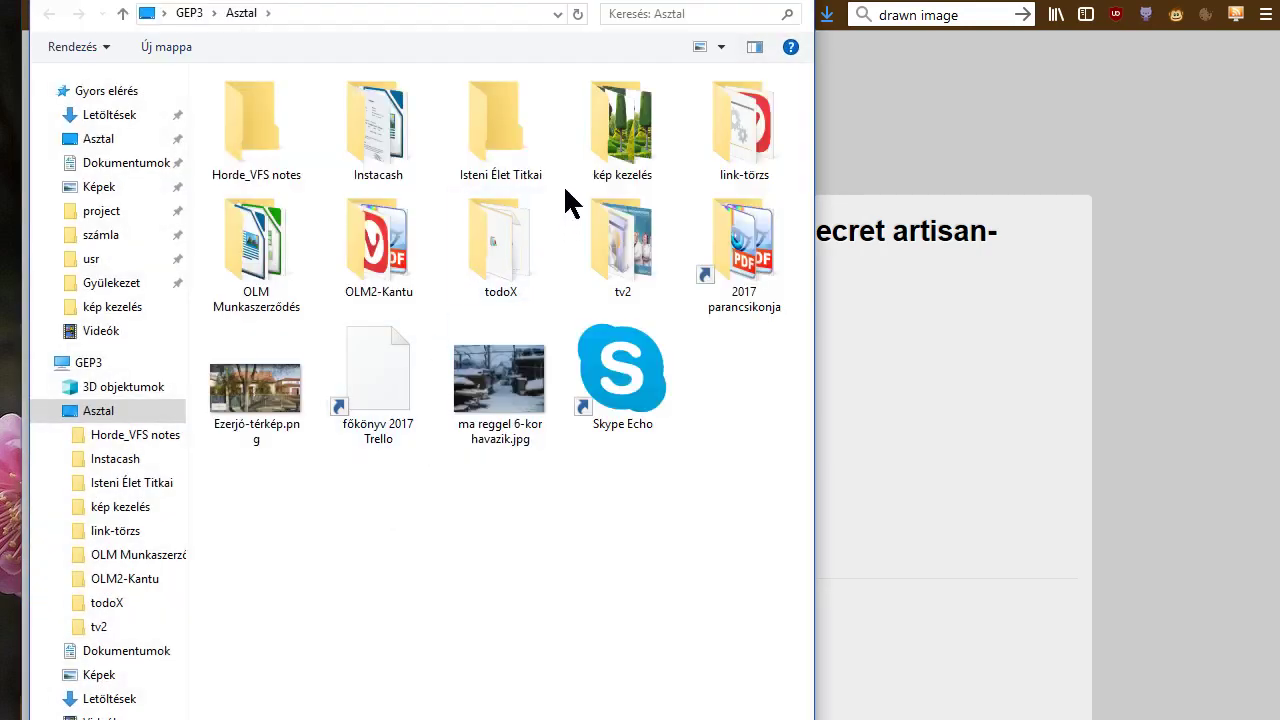
click(630, 147)
double_click(630, 150)
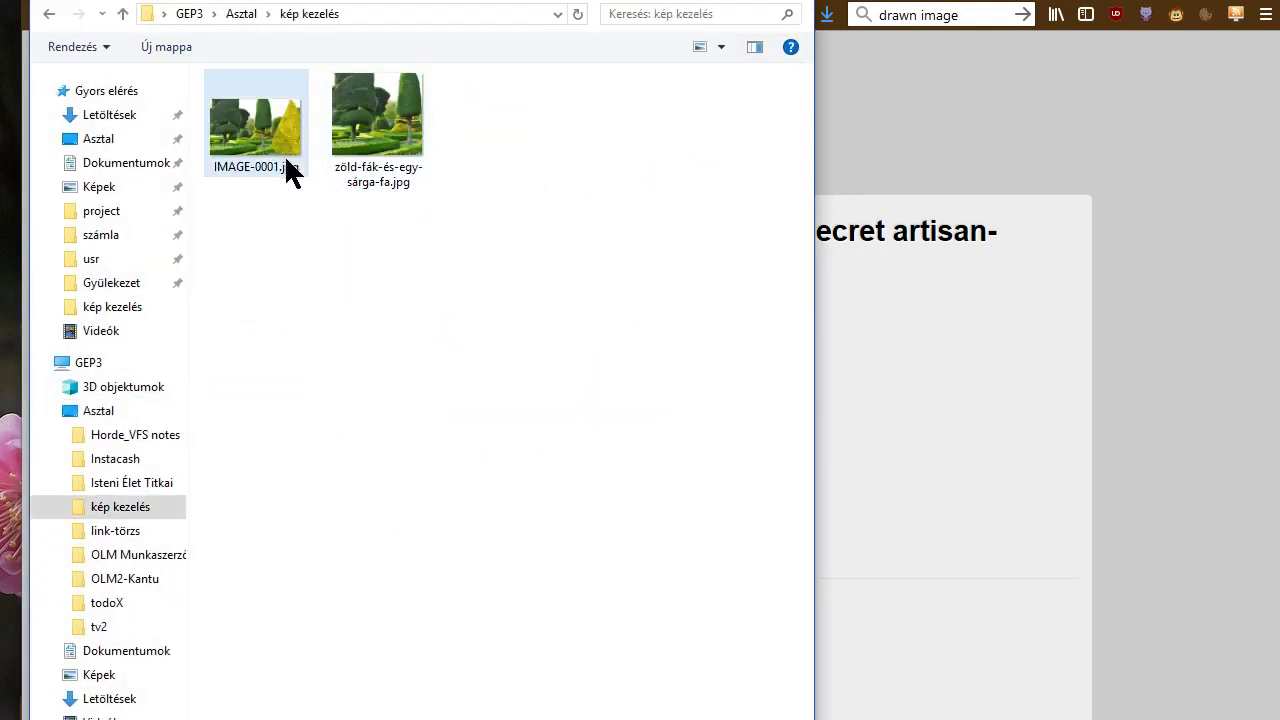
click(388, 146)
double_click(388, 146)
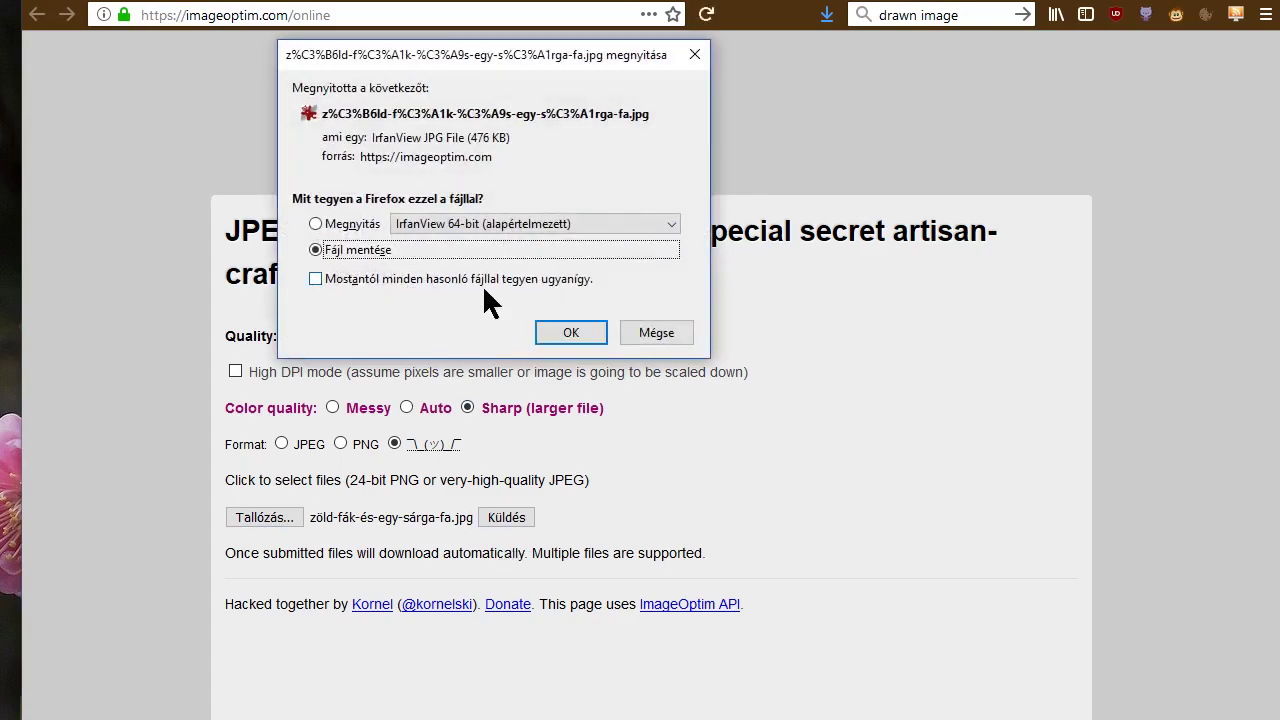
click(572, 334)
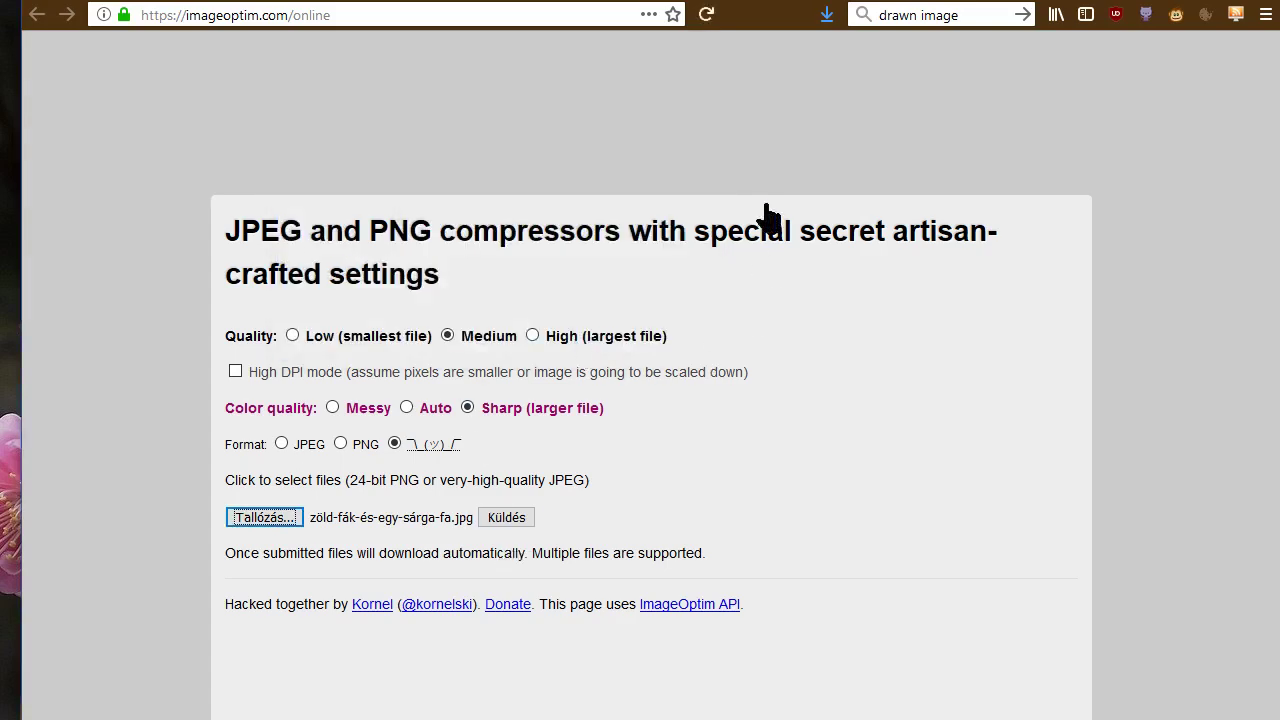
Open the downloaded compressed image's containing folder and paste that file into the kép kezelés folder
click(828, 24)
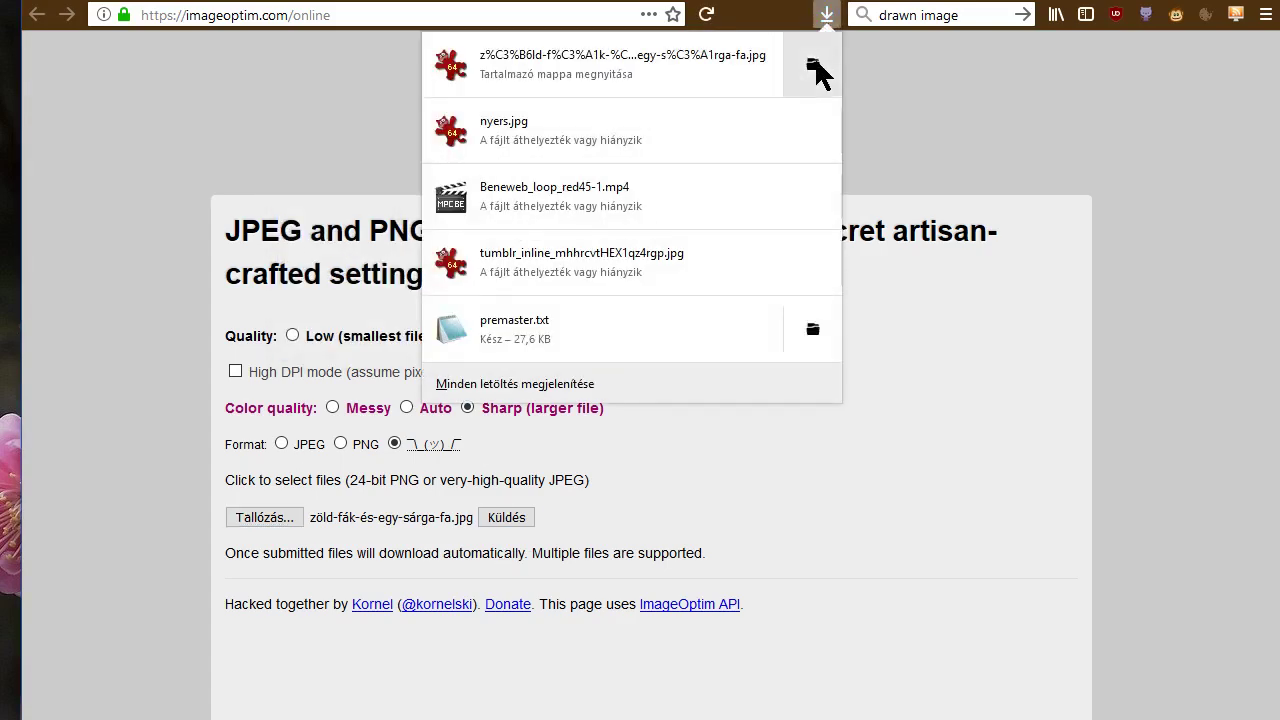
click(813, 60)
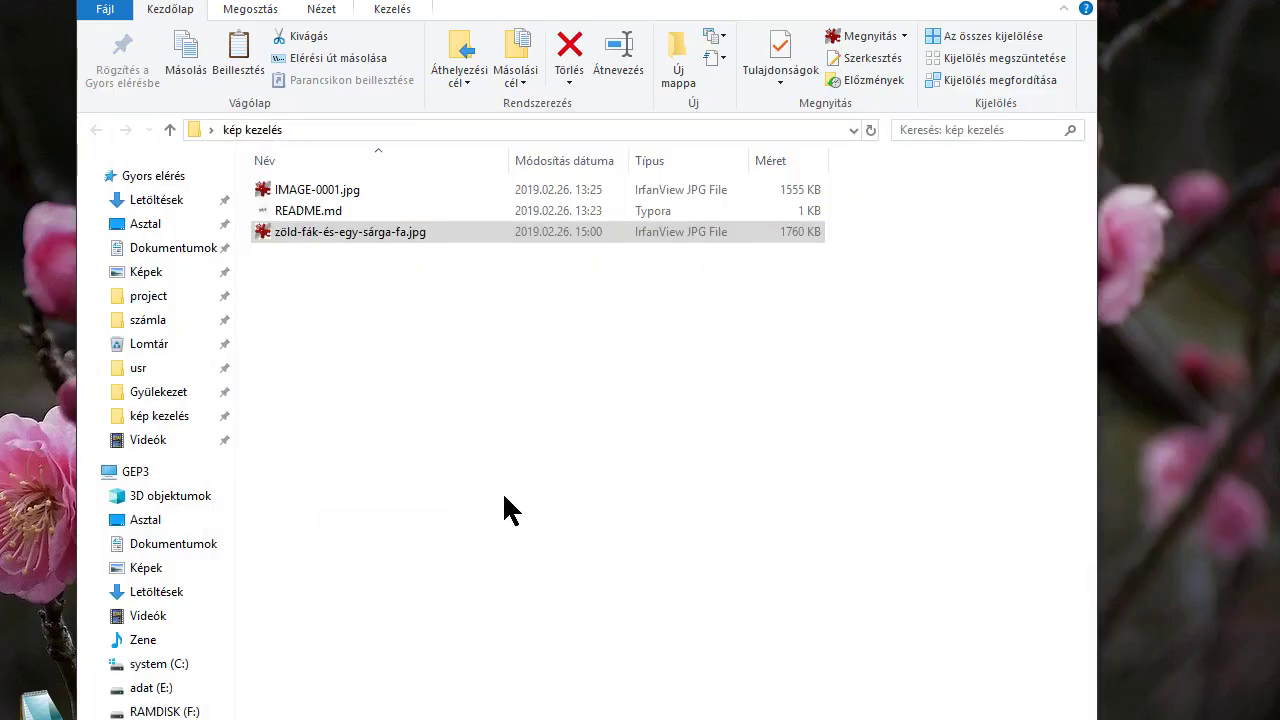
click(503, 503)
key(ctrl+v)
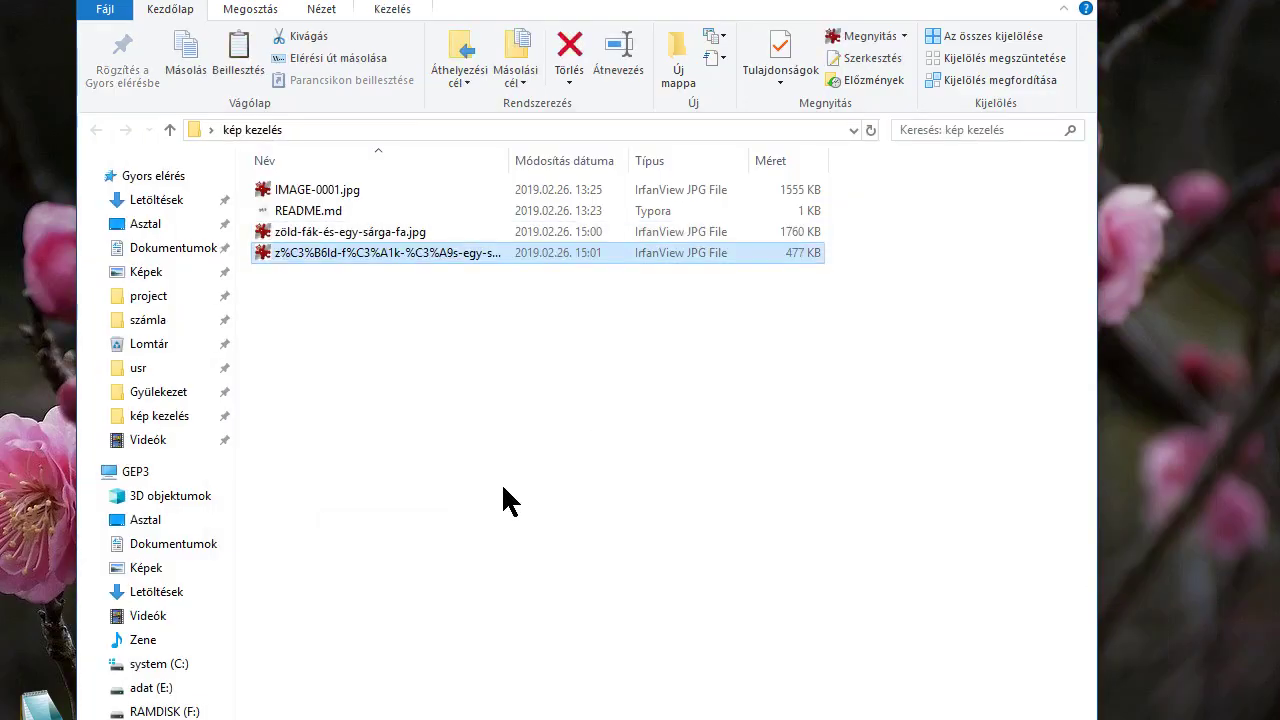
Copy the base name of zöld-fák-és-egy-sárga-fa.jpg without renaming the file
click(355, 252)
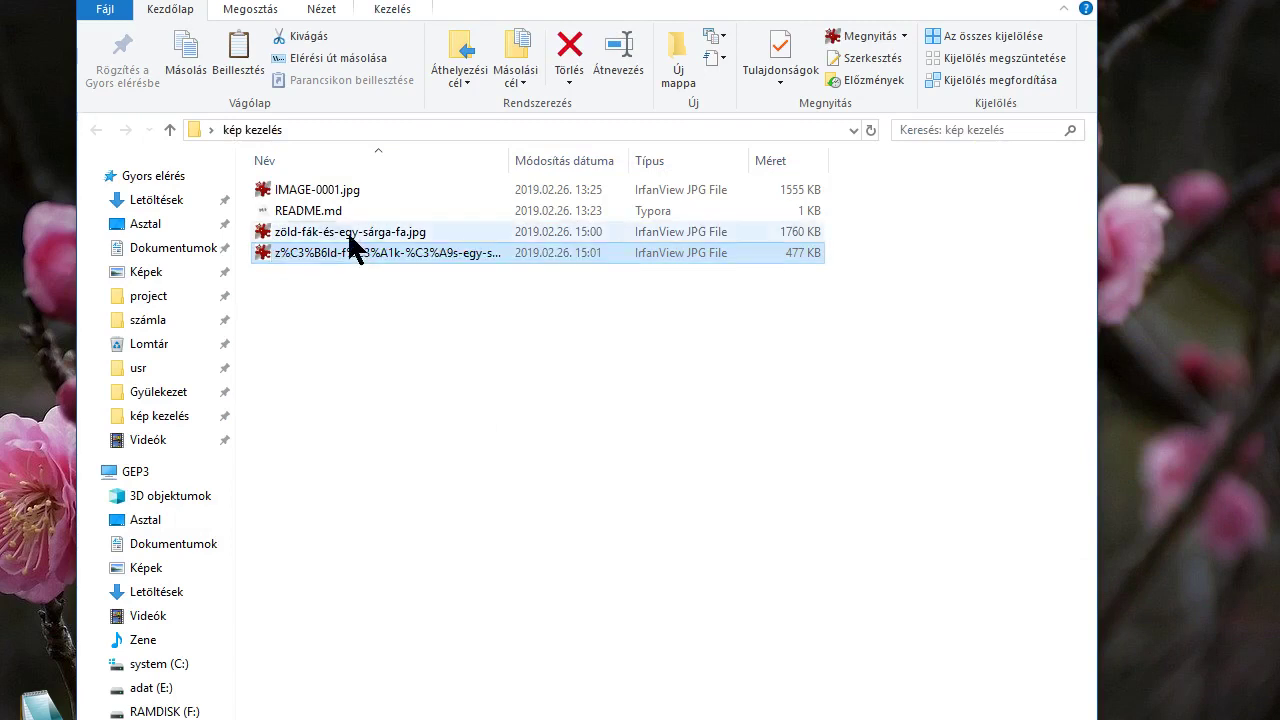
click(358, 237)
click(358, 236)
key(ctrl+c)
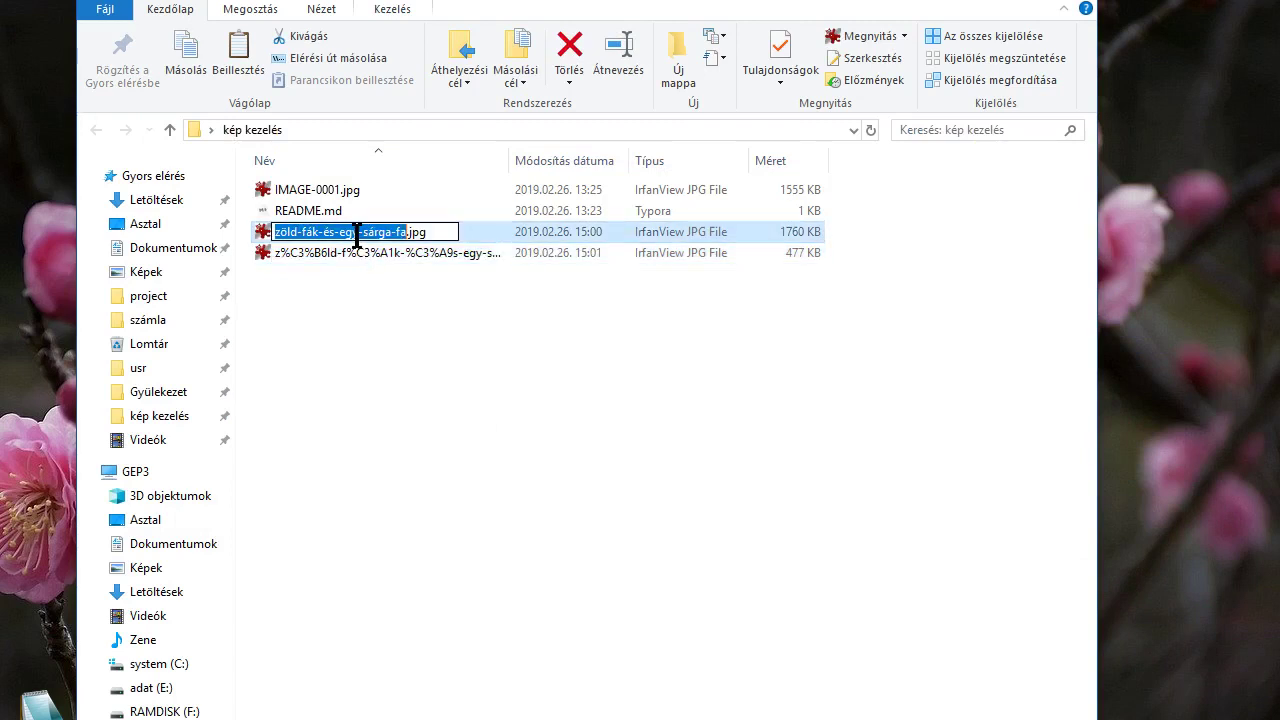
key(Return)
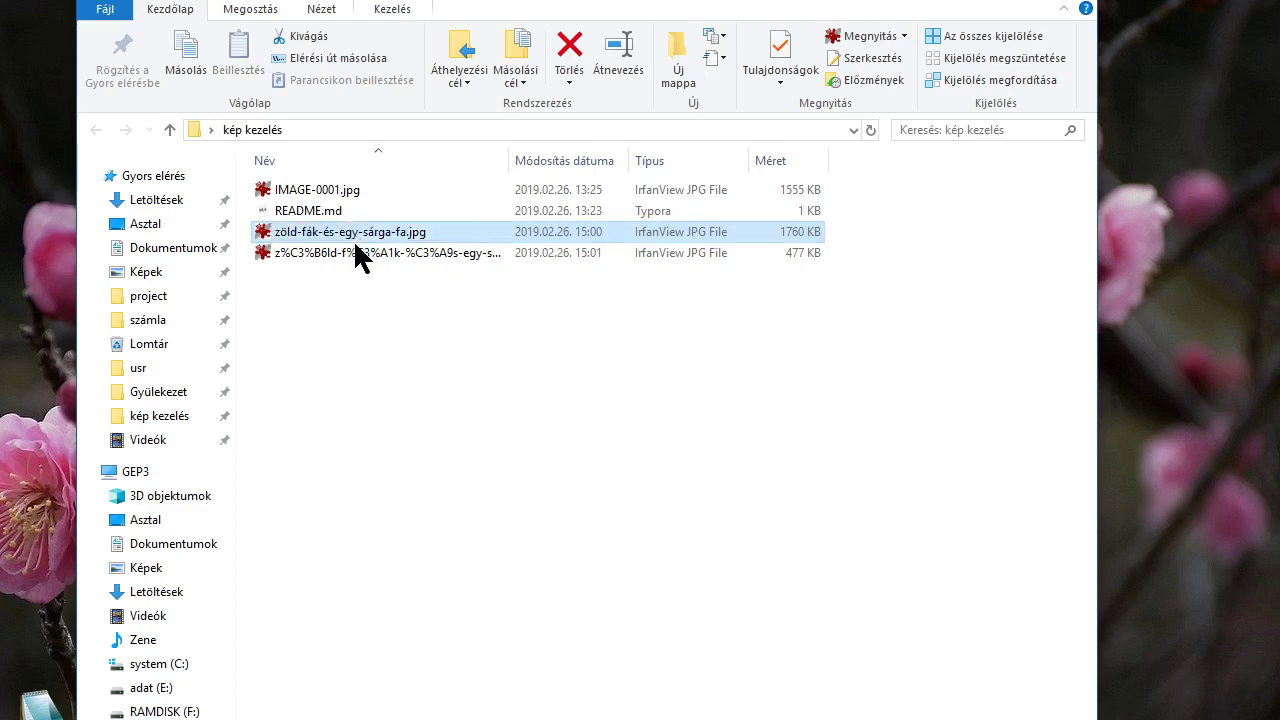
Rename the compressed image in the kép kezelés folder as zöld-fák-és-egy-sárga-fa-optim.jpg, using the copied base name
click(356, 258)
click(358, 254)
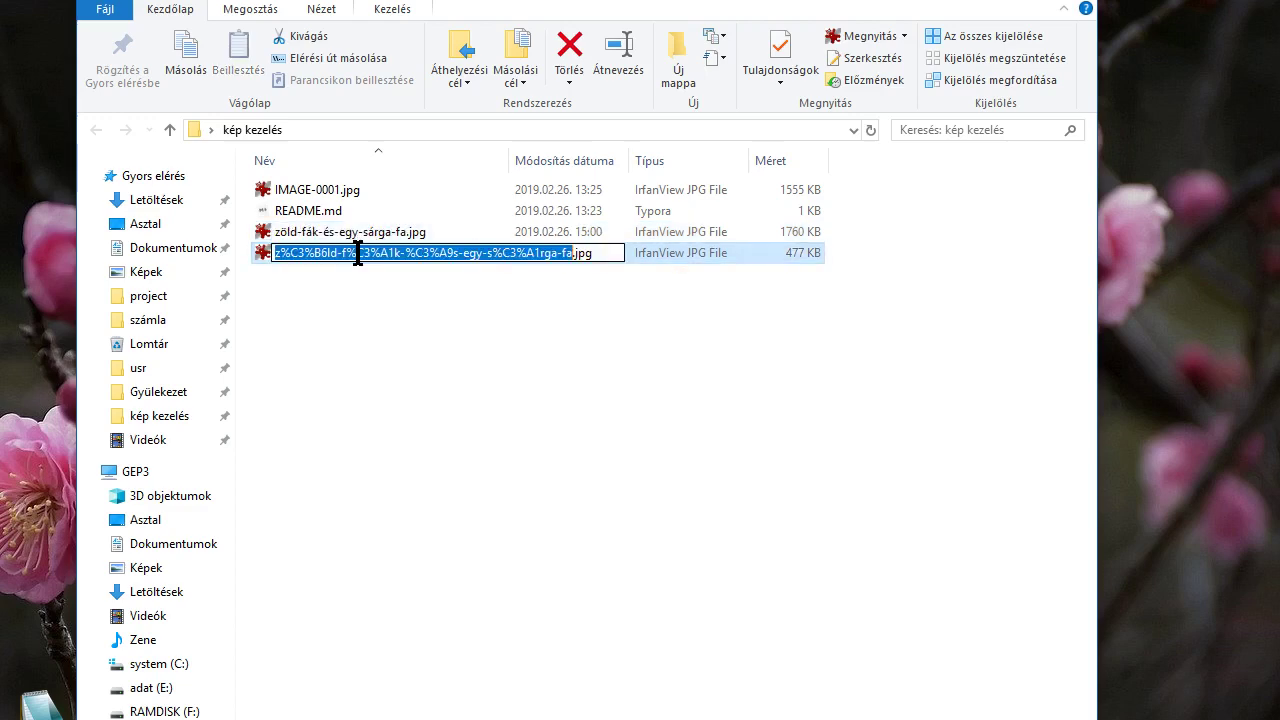
key(ctrl+v)
text(-fot)
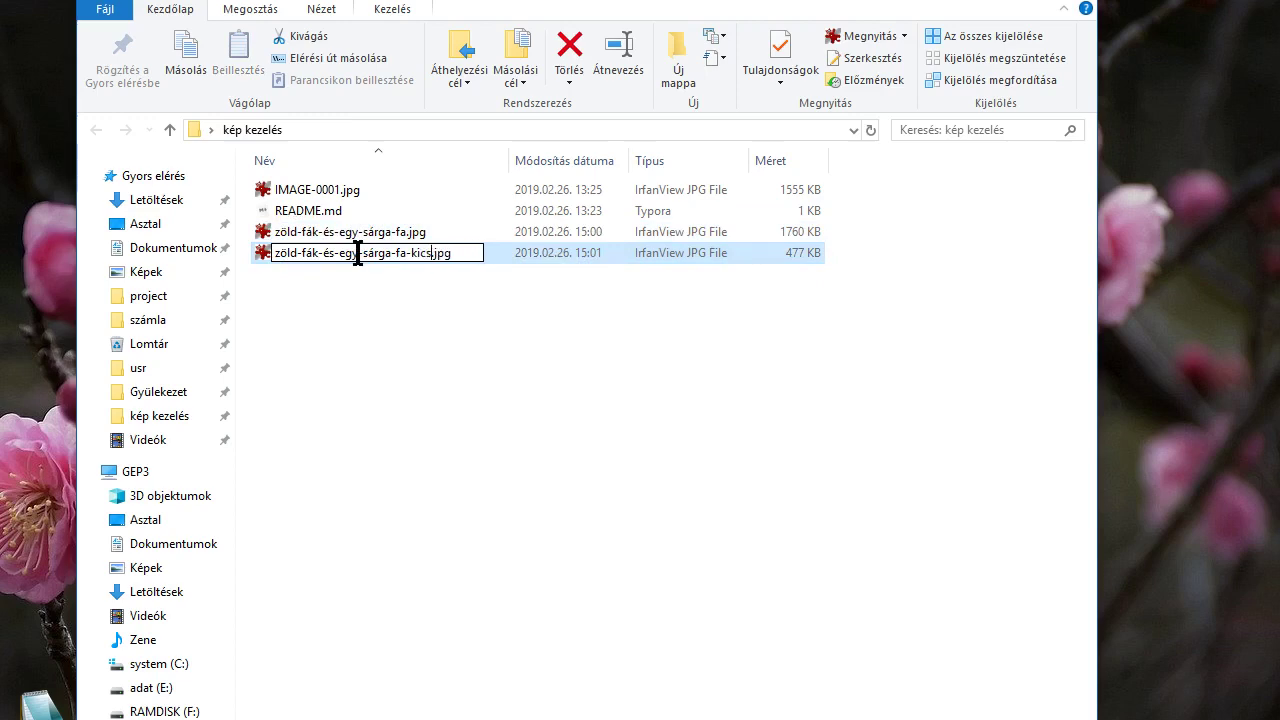
key(BackSpace)
key(BackSpace)
key(BackSpace)
text(optim)
key(Return)
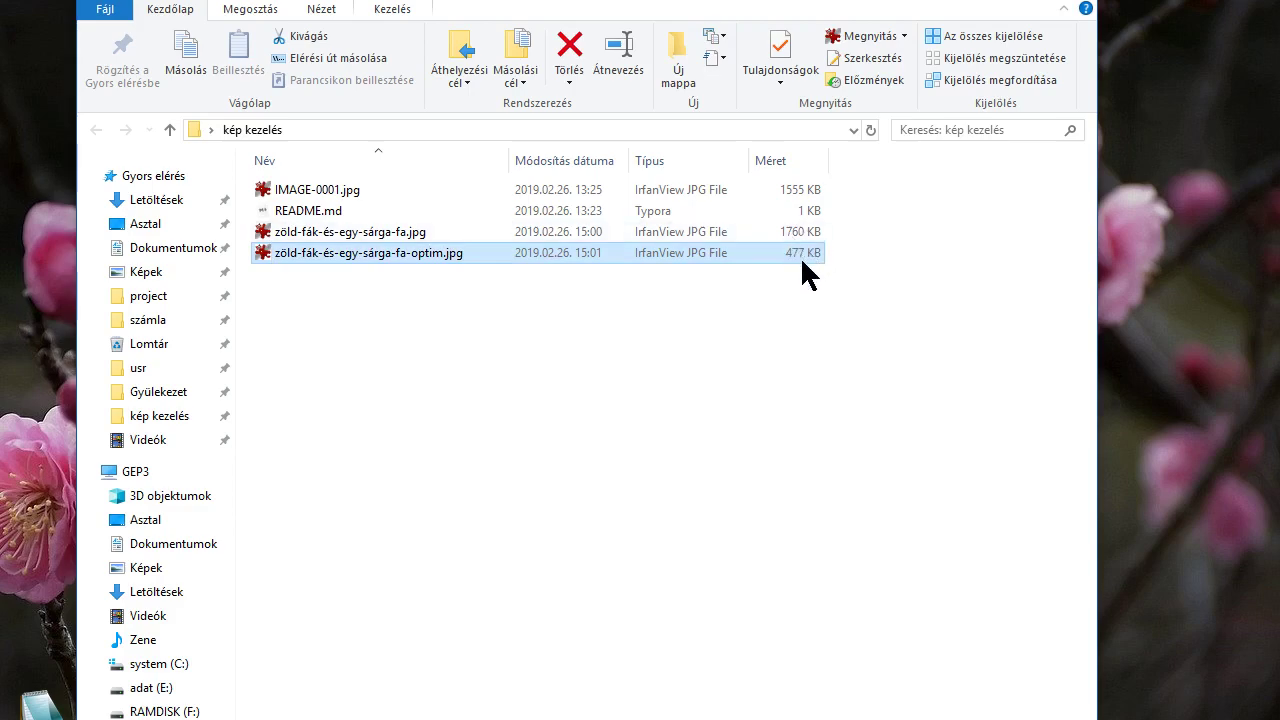
Open zöld-fák-és-egy-sárga-fa.jpg and zöld-fák-és-egy-sárga-fa-optim.jpg in separate IrfanView windows
double_click(399, 231)
key(alt+Tab)
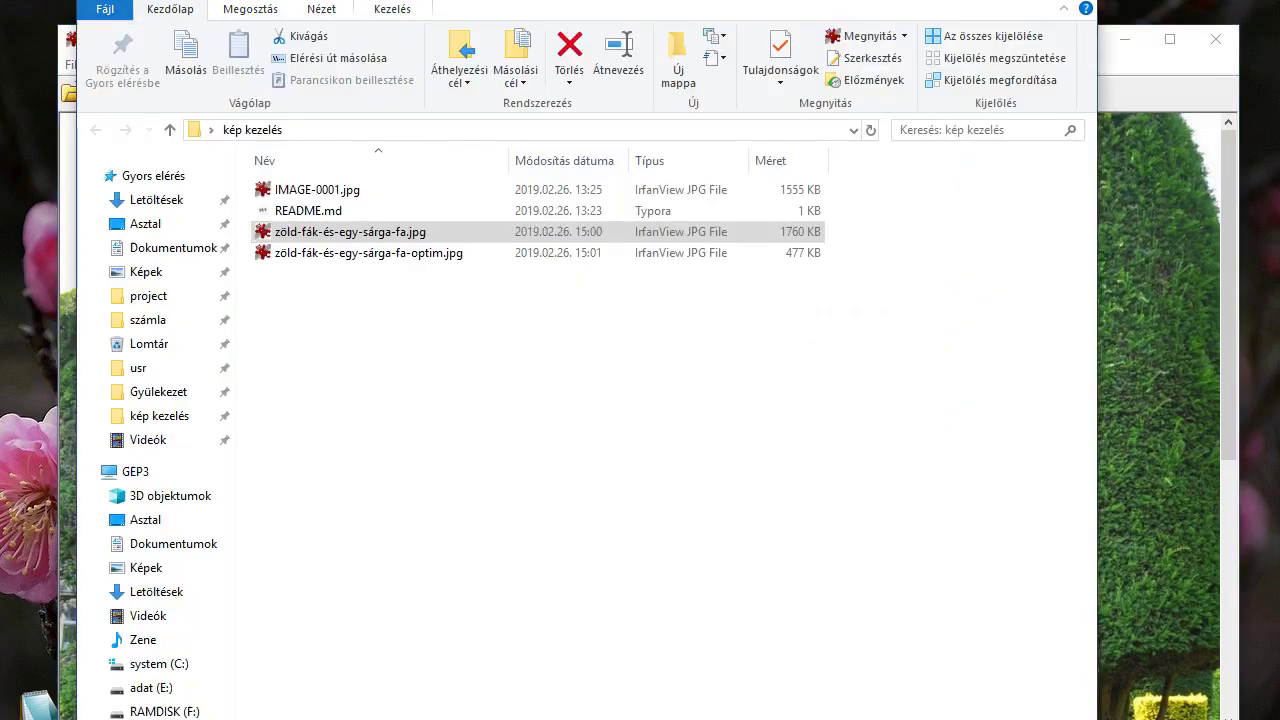
double_click(391, 253)
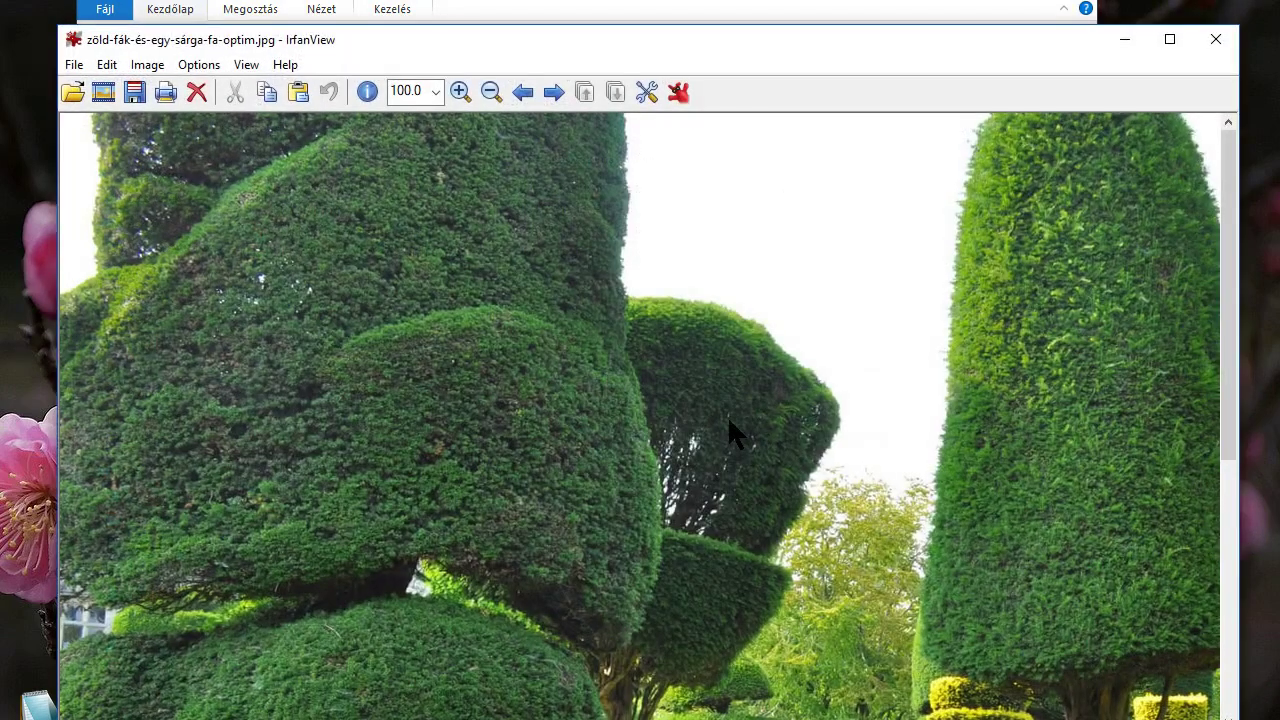
Compare the visual quality of the original and optimized images in IrfanView, and close both image windows
key(alt+Tab)
key(alt+Tab)
key(alt+Tab)
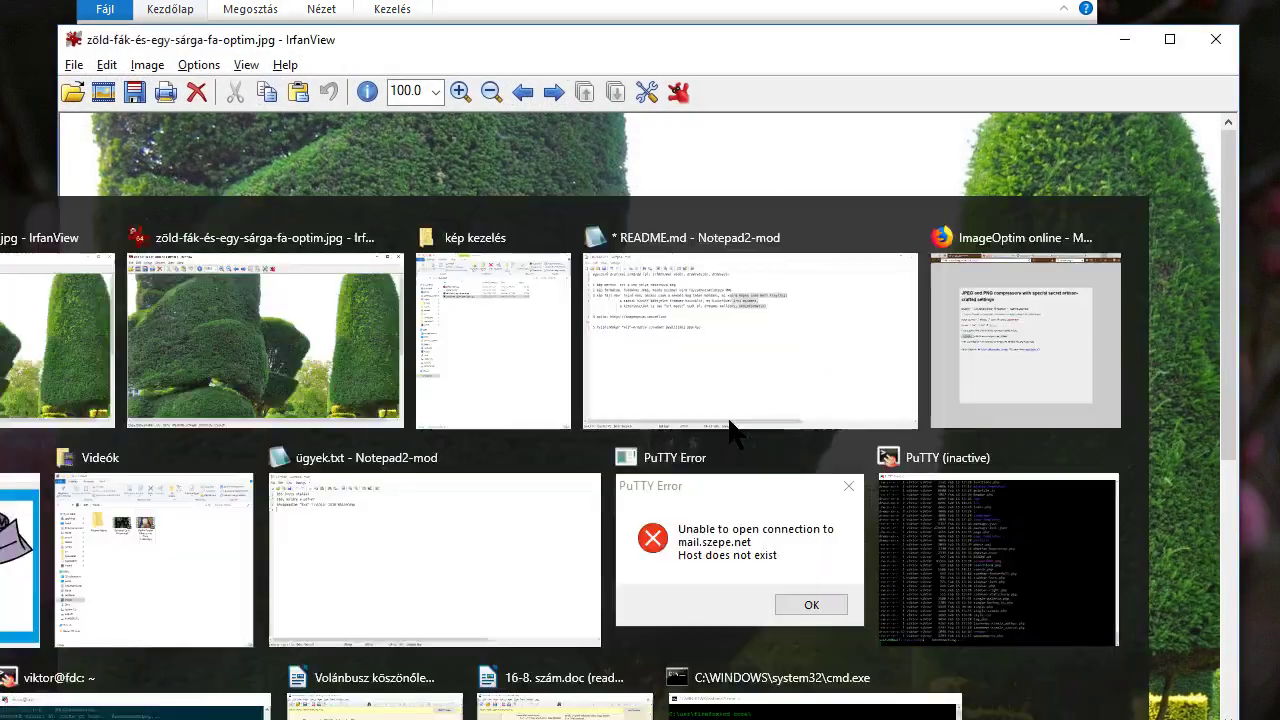
key(alt+Tab)
key(alt+Tab)
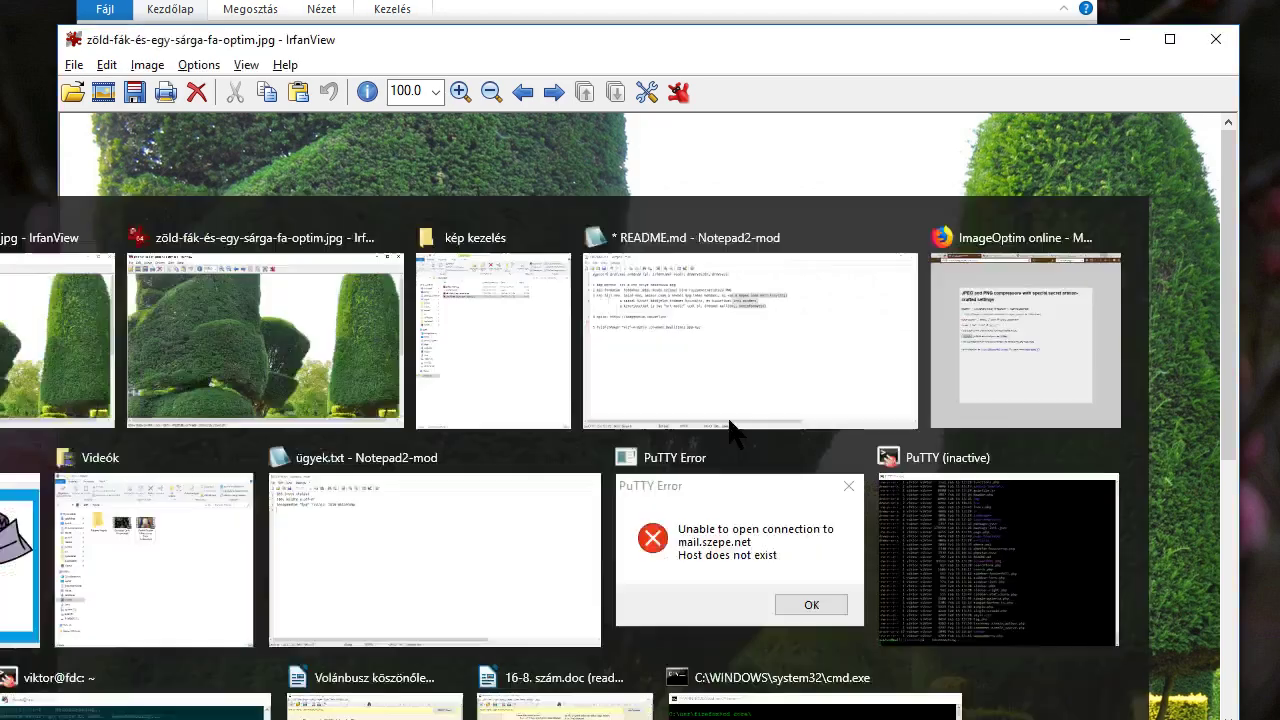
key(alt+Tab)
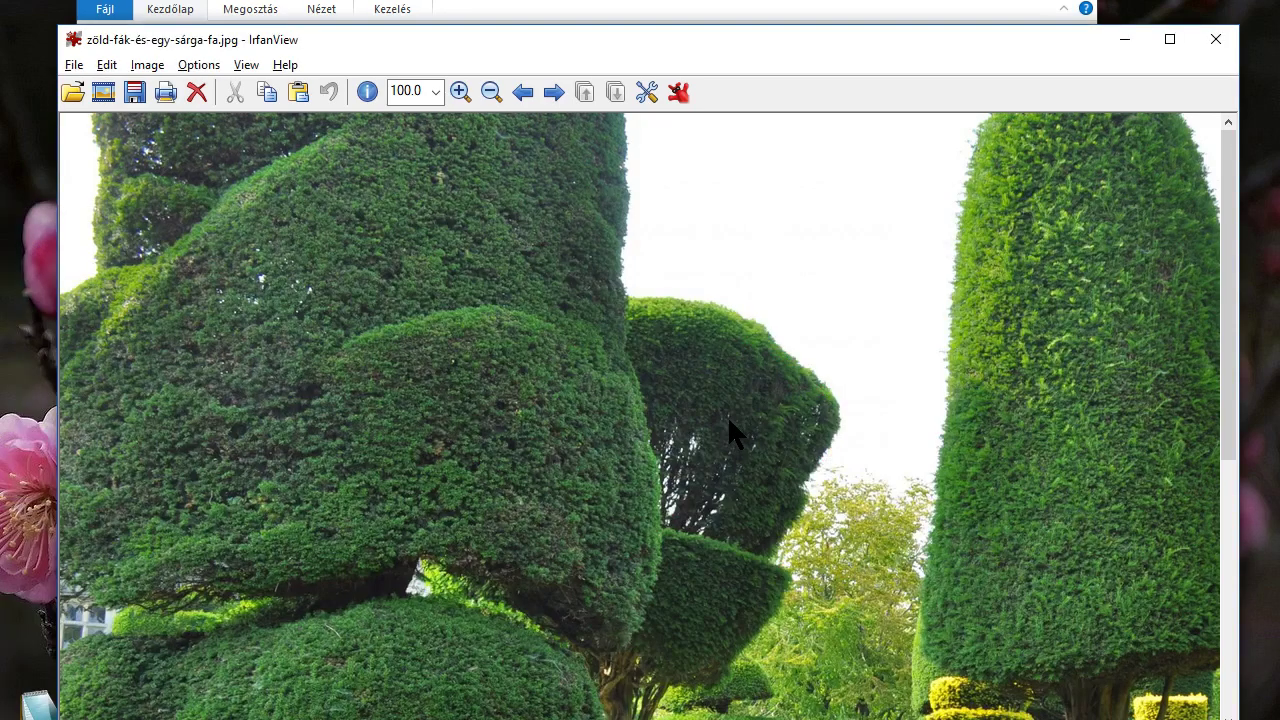
click(1214, 39)
click(1214, 39)
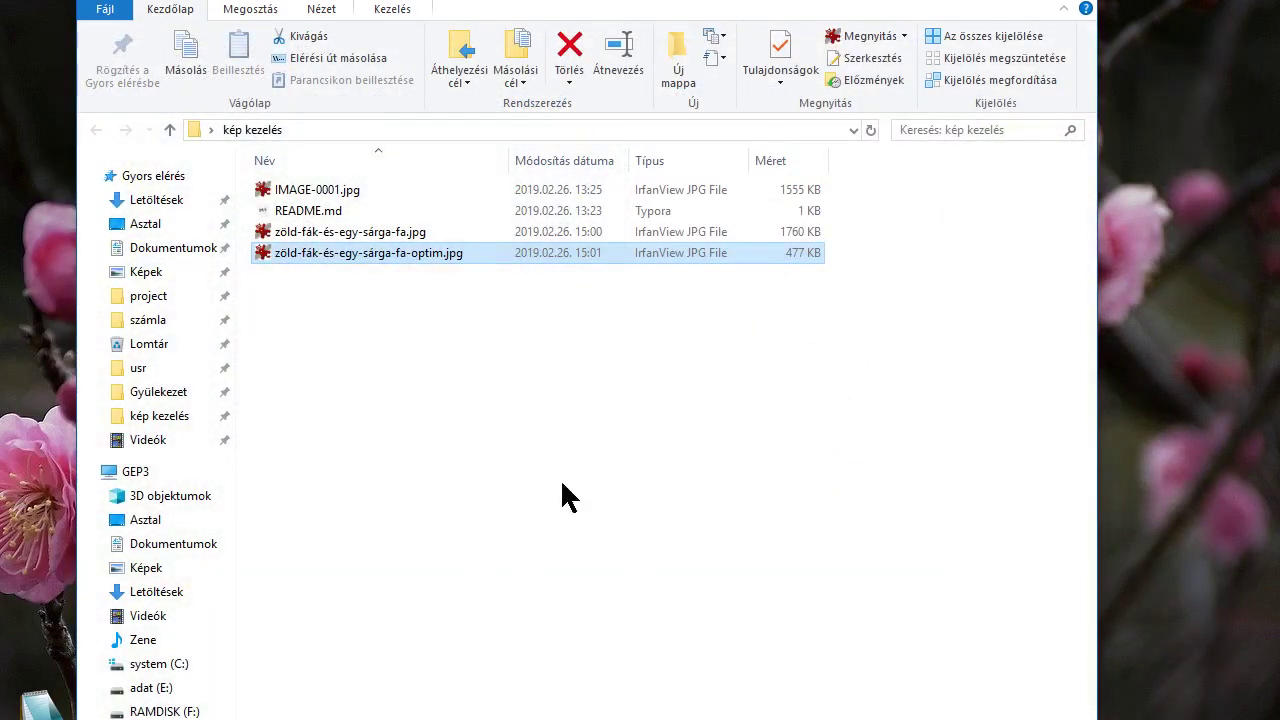